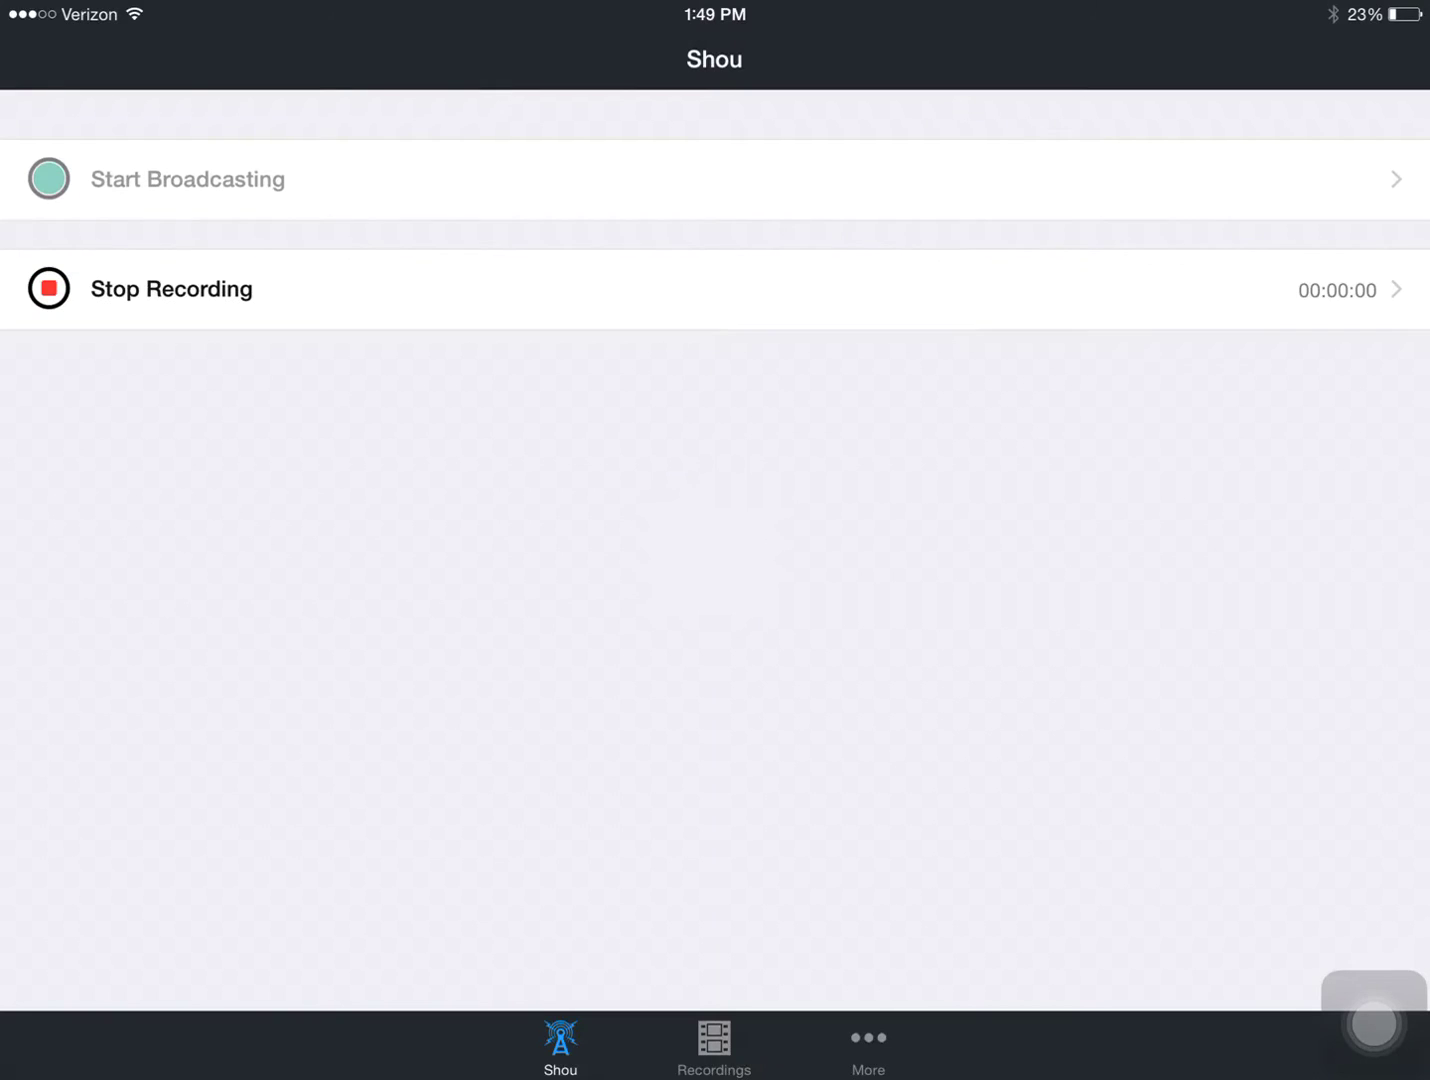
# Go to the home screen with Shou still recording and flip to Shou's page.
pyautogui.press('super')
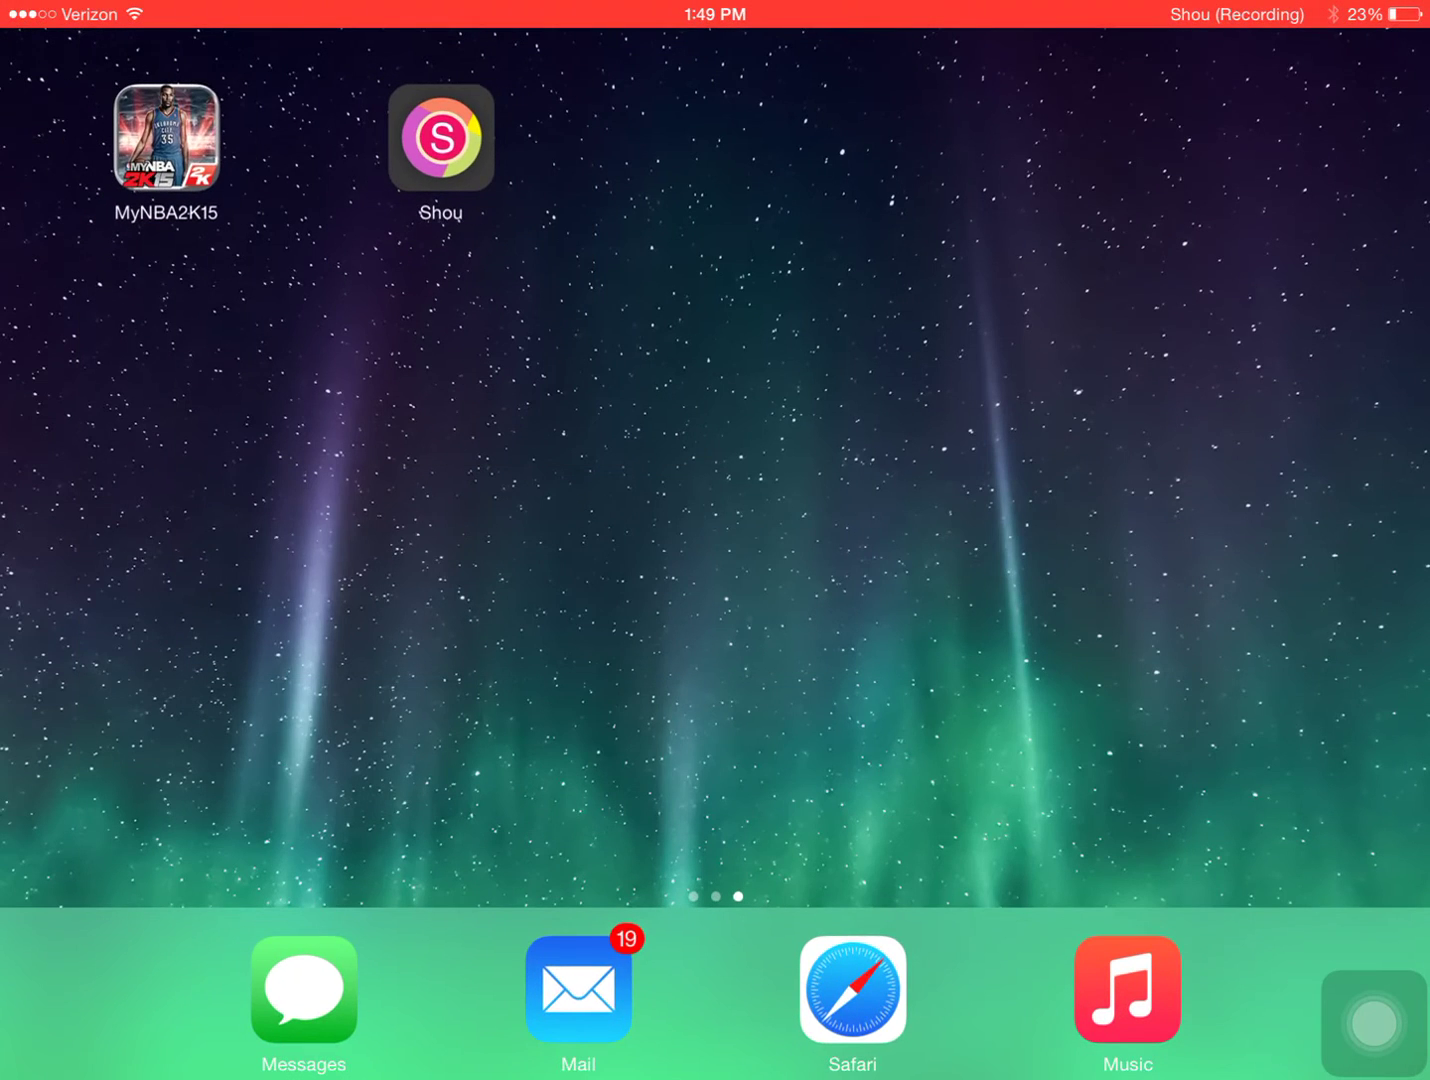
pyautogui.moveTo(400, 500); pyautogui.dragTo(1000, 501)
pyautogui.moveTo(400, 501)
pyautogui.mouseDown()
pyautogui.moveTo(1000, 501)
pyautogui.moveTo(400, 501)
pyautogui.mouseUp()
pyautogui.moveTo(1000, 501); pyautogui.dragTo(400, 500)
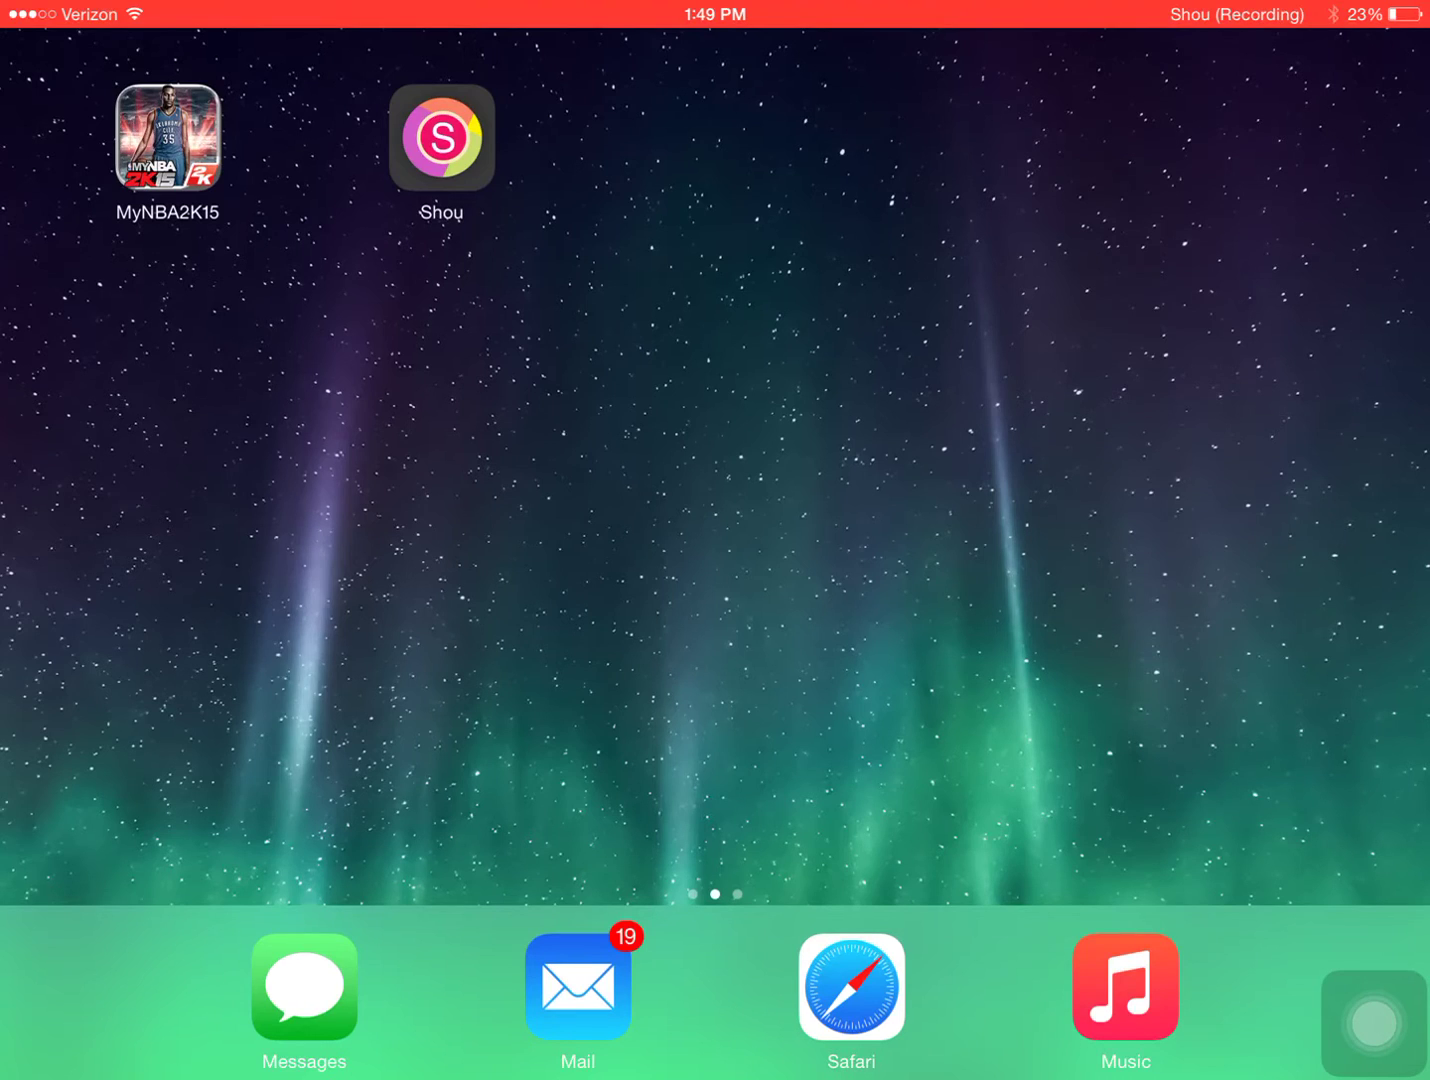
# Browse the later home screen pages, then swipe back to the first page.
pyautogui.hscroll(-1, 716, 480)
pyautogui.hscroll(-1, 715, 481)
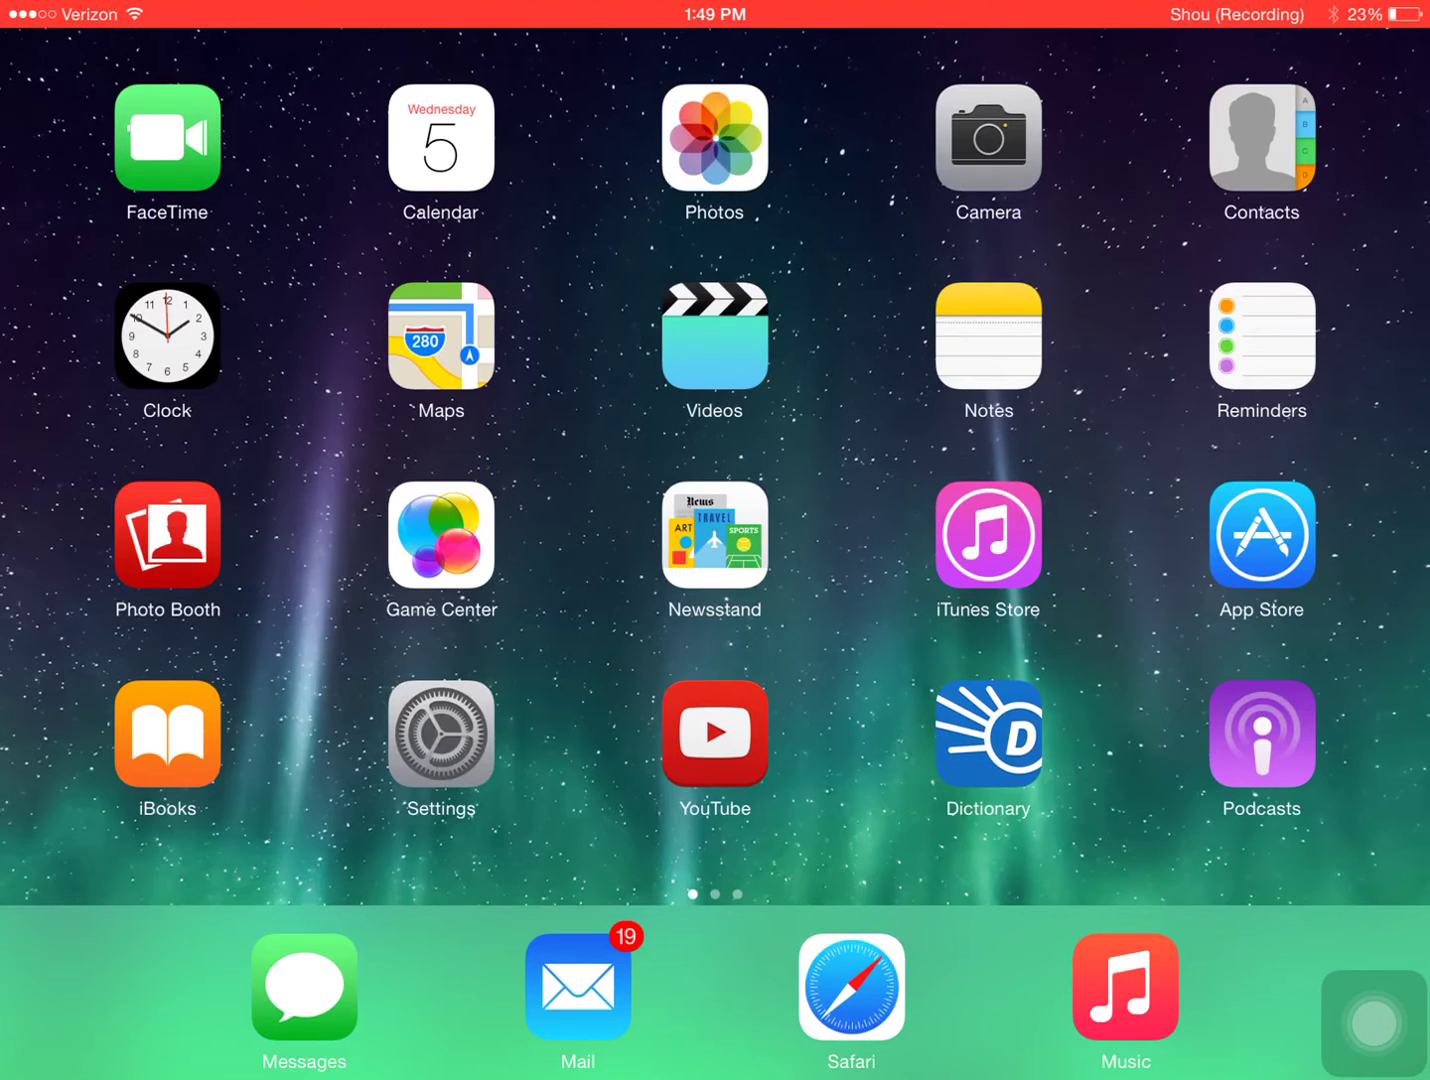
pyautogui.moveTo(999, 500); pyautogui.dragTo(300, 500)
pyautogui.moveTo(1100, 501); pyautogui.dragTo(390, 501)
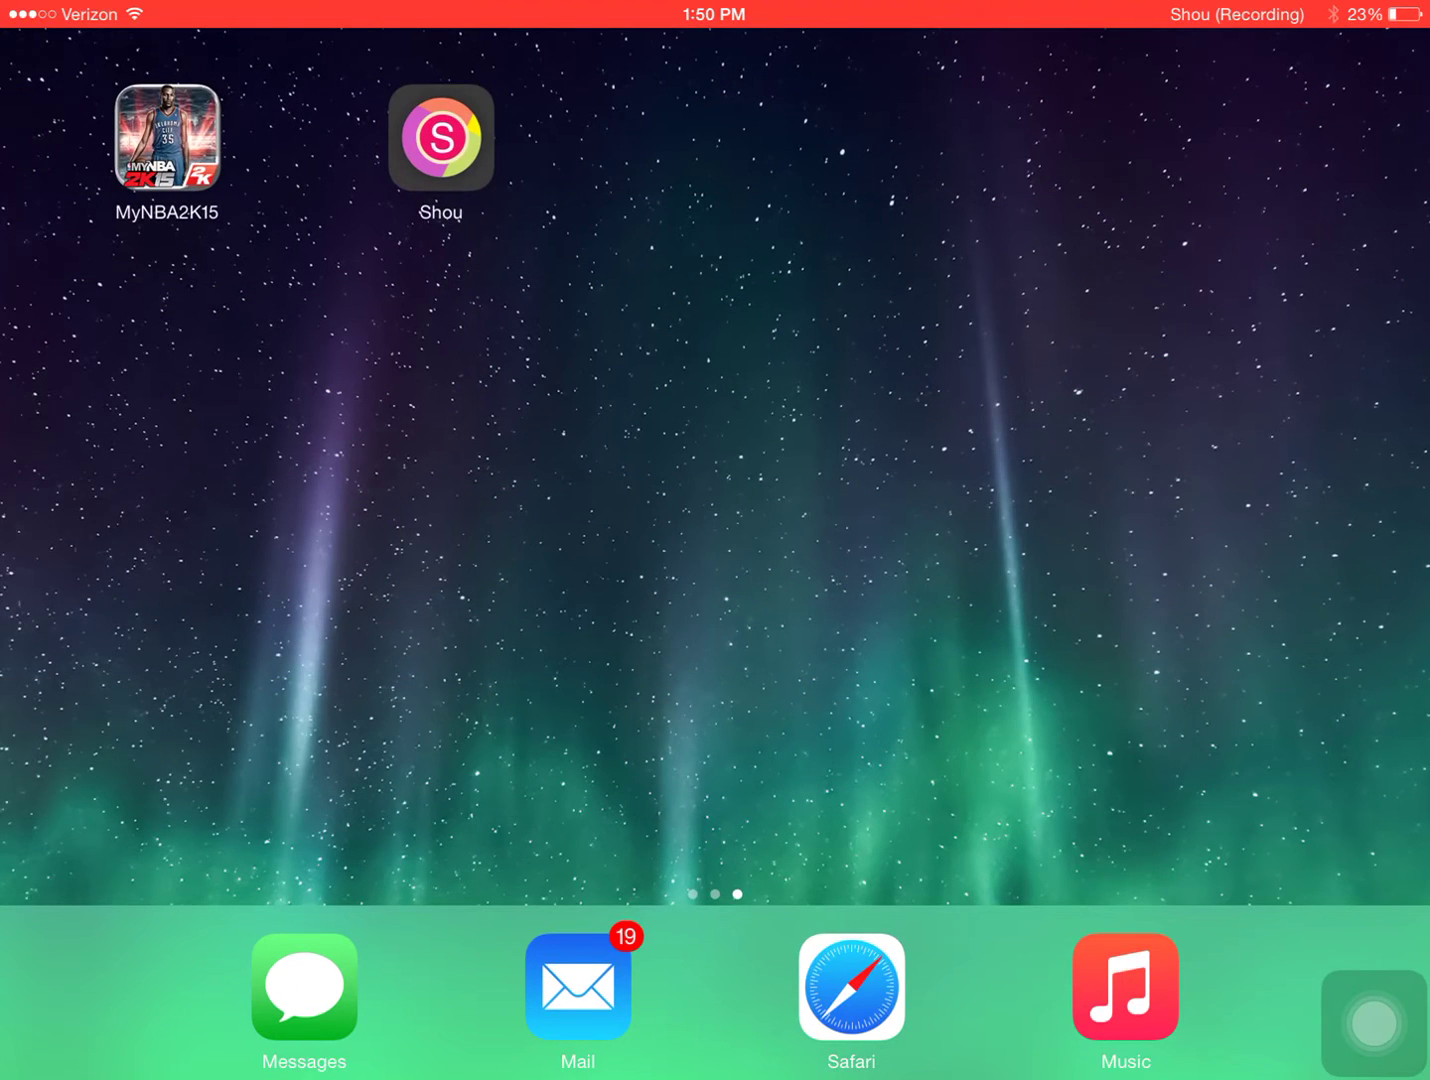
pyautogui.moveTo(301, 501); pyautogui.dragTo(1000, 500)
pyautogui.moveTo(390, 501); pyautogui.dragTo(1100, 500)
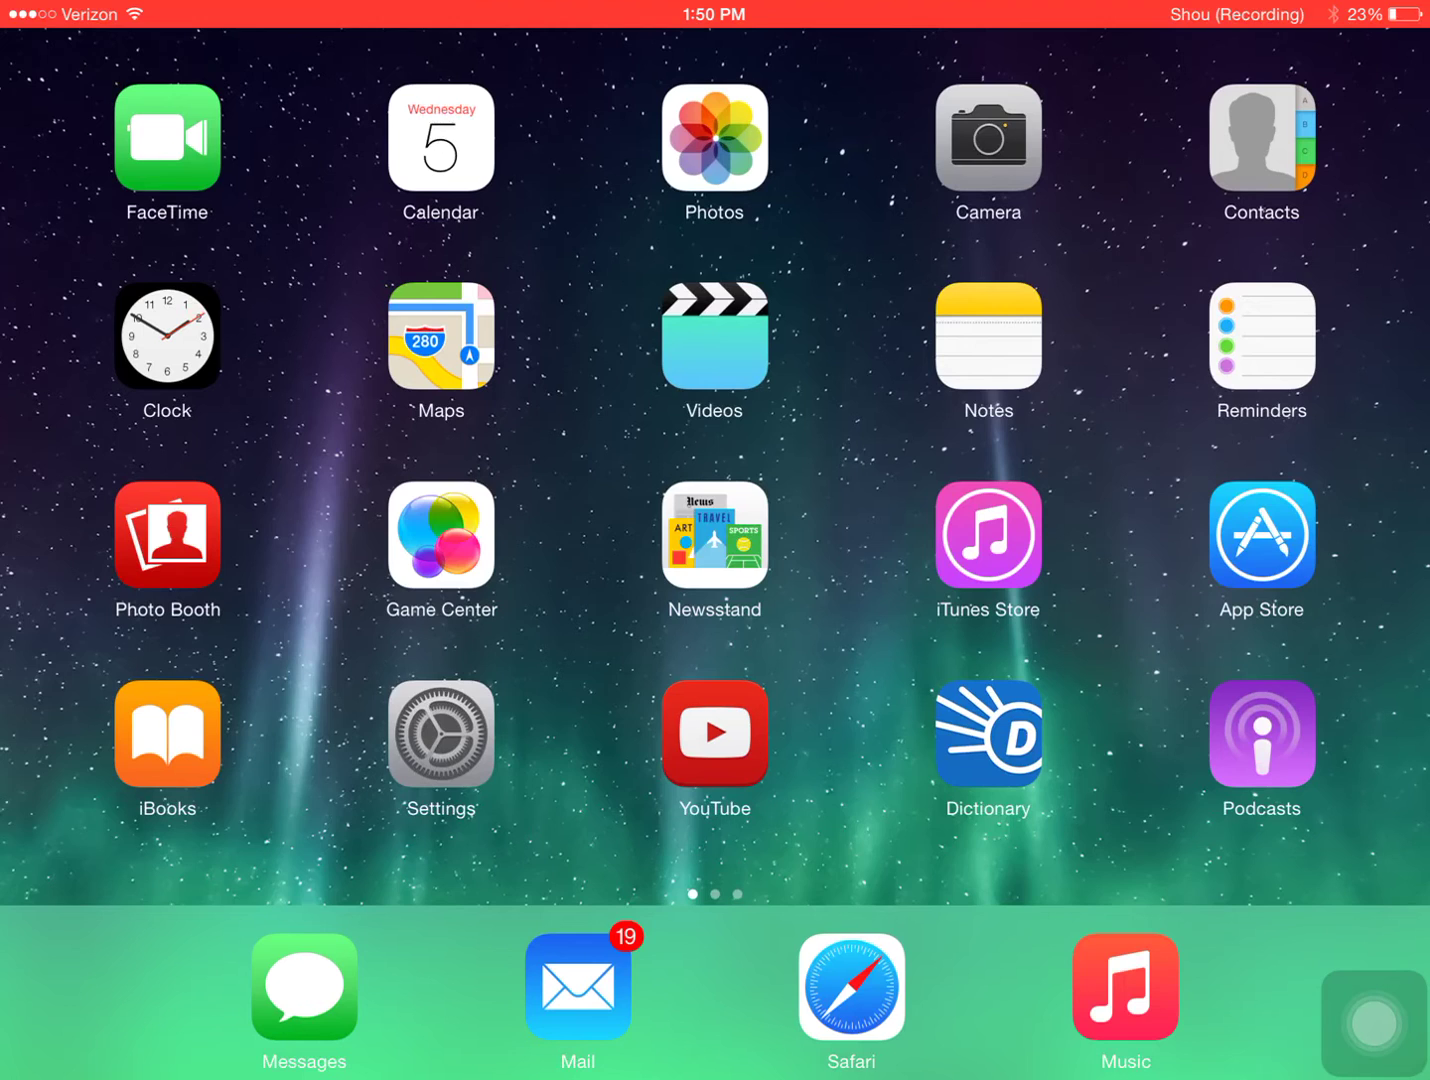
# Browse the emu4ios.net install page in Safari, then go home to page 2 with Emu4iOS Store and iRec.
pyautogui.click(851, 985)
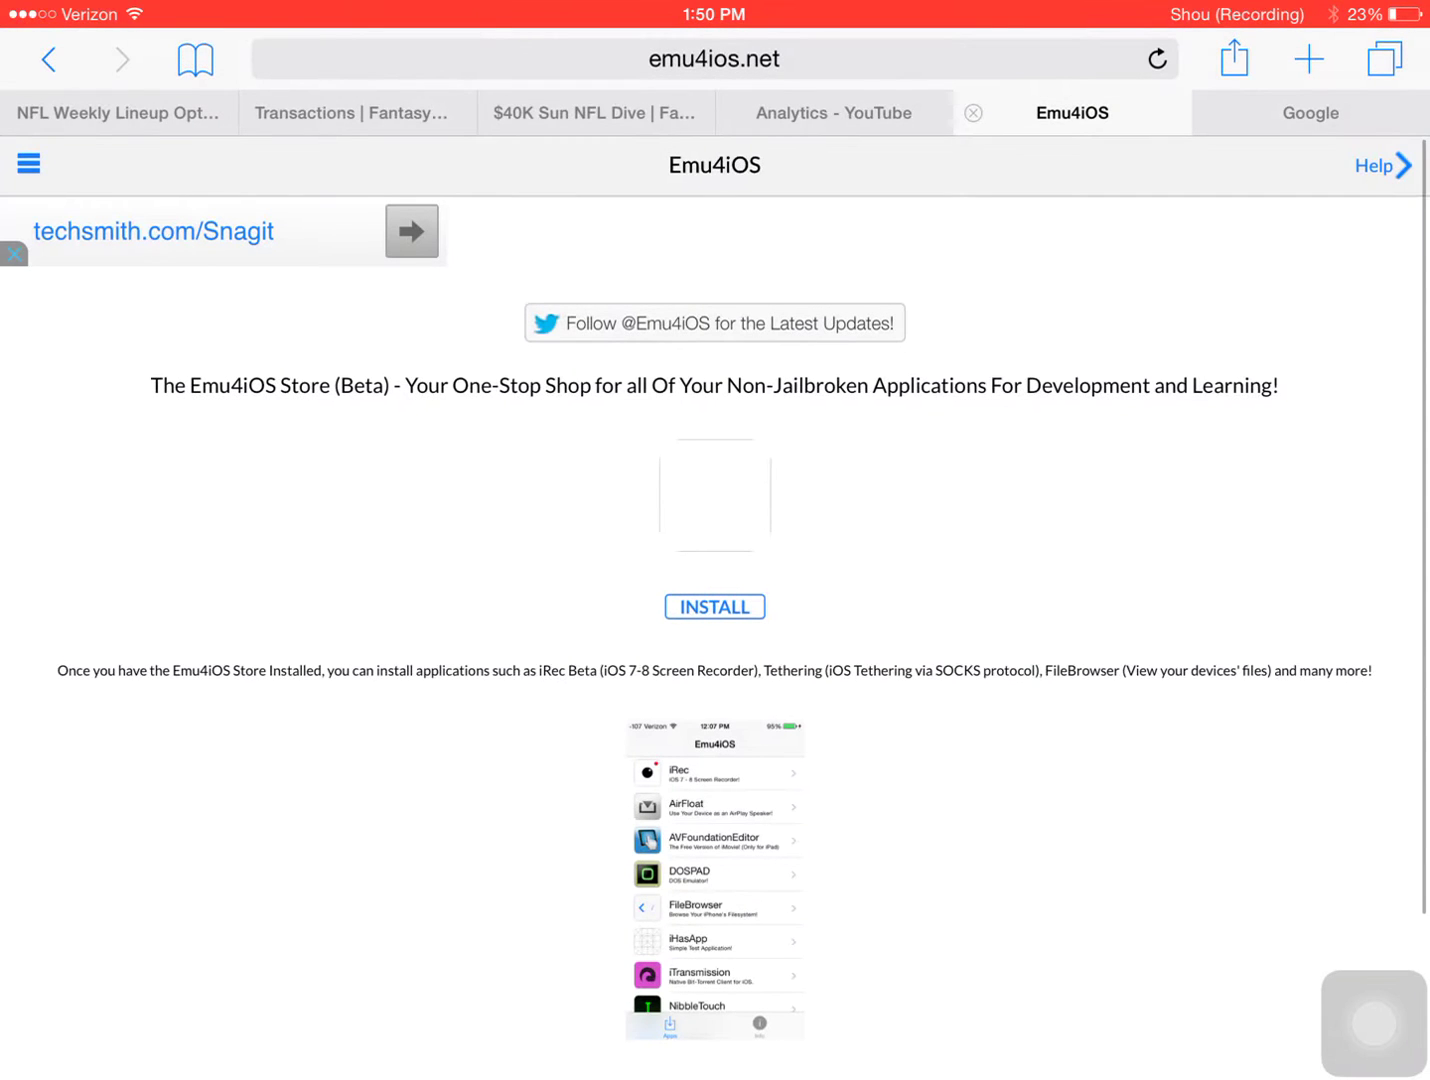
pyautogui.scroll(-3, 715, 600)
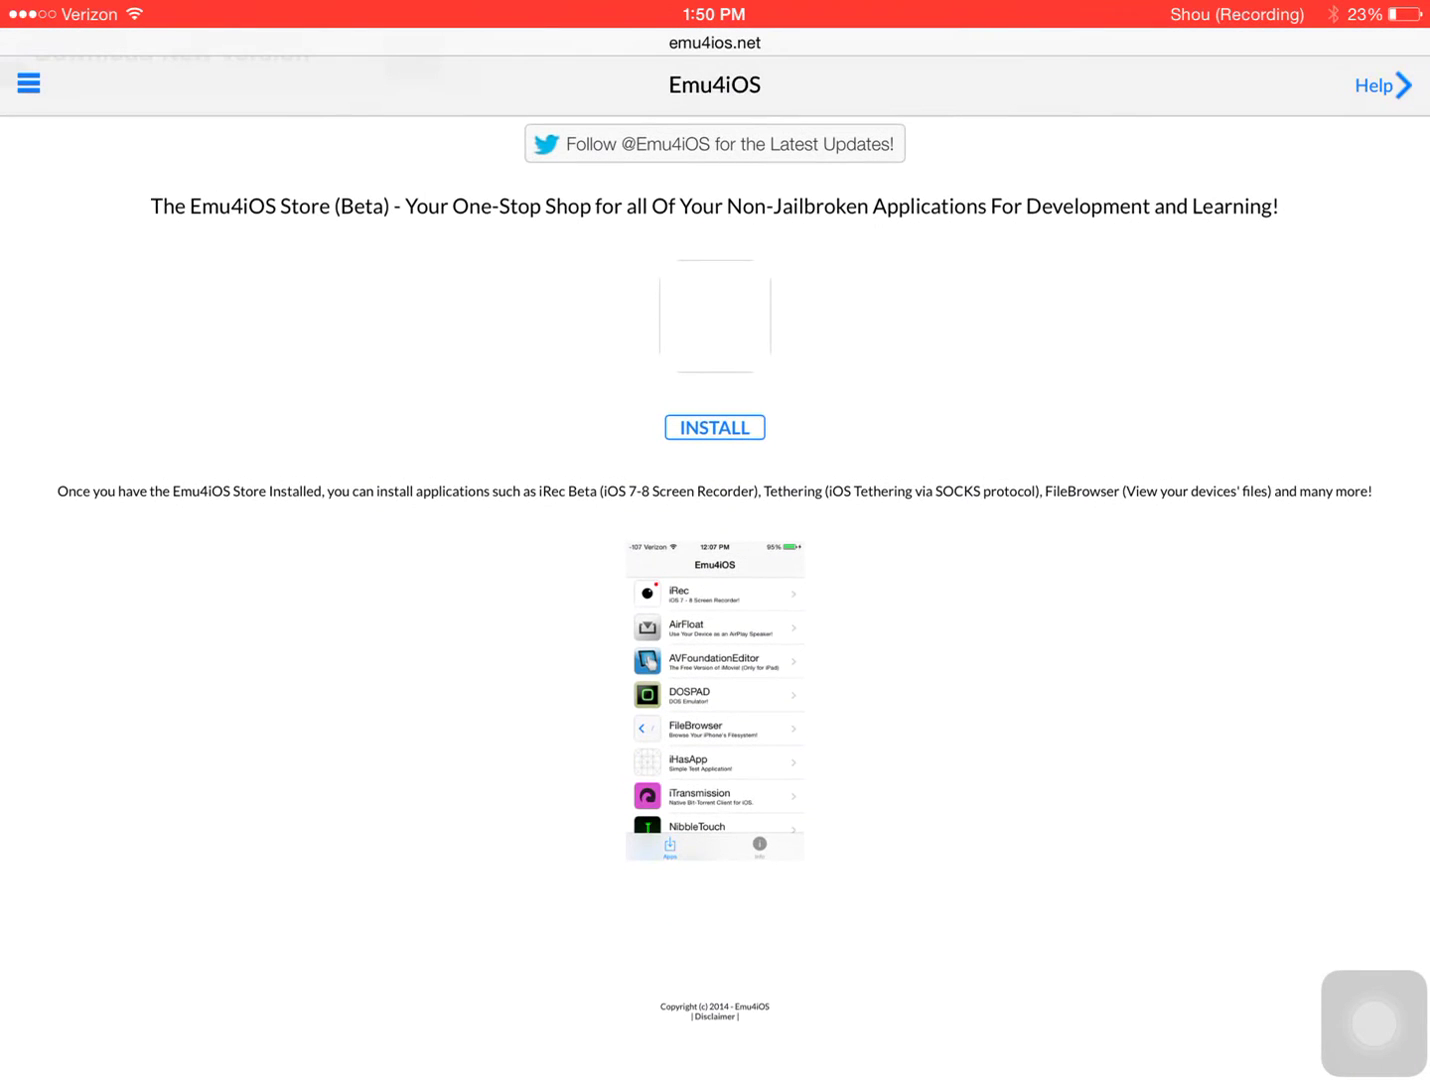
pyautogui.scroll(3, 715, 600)
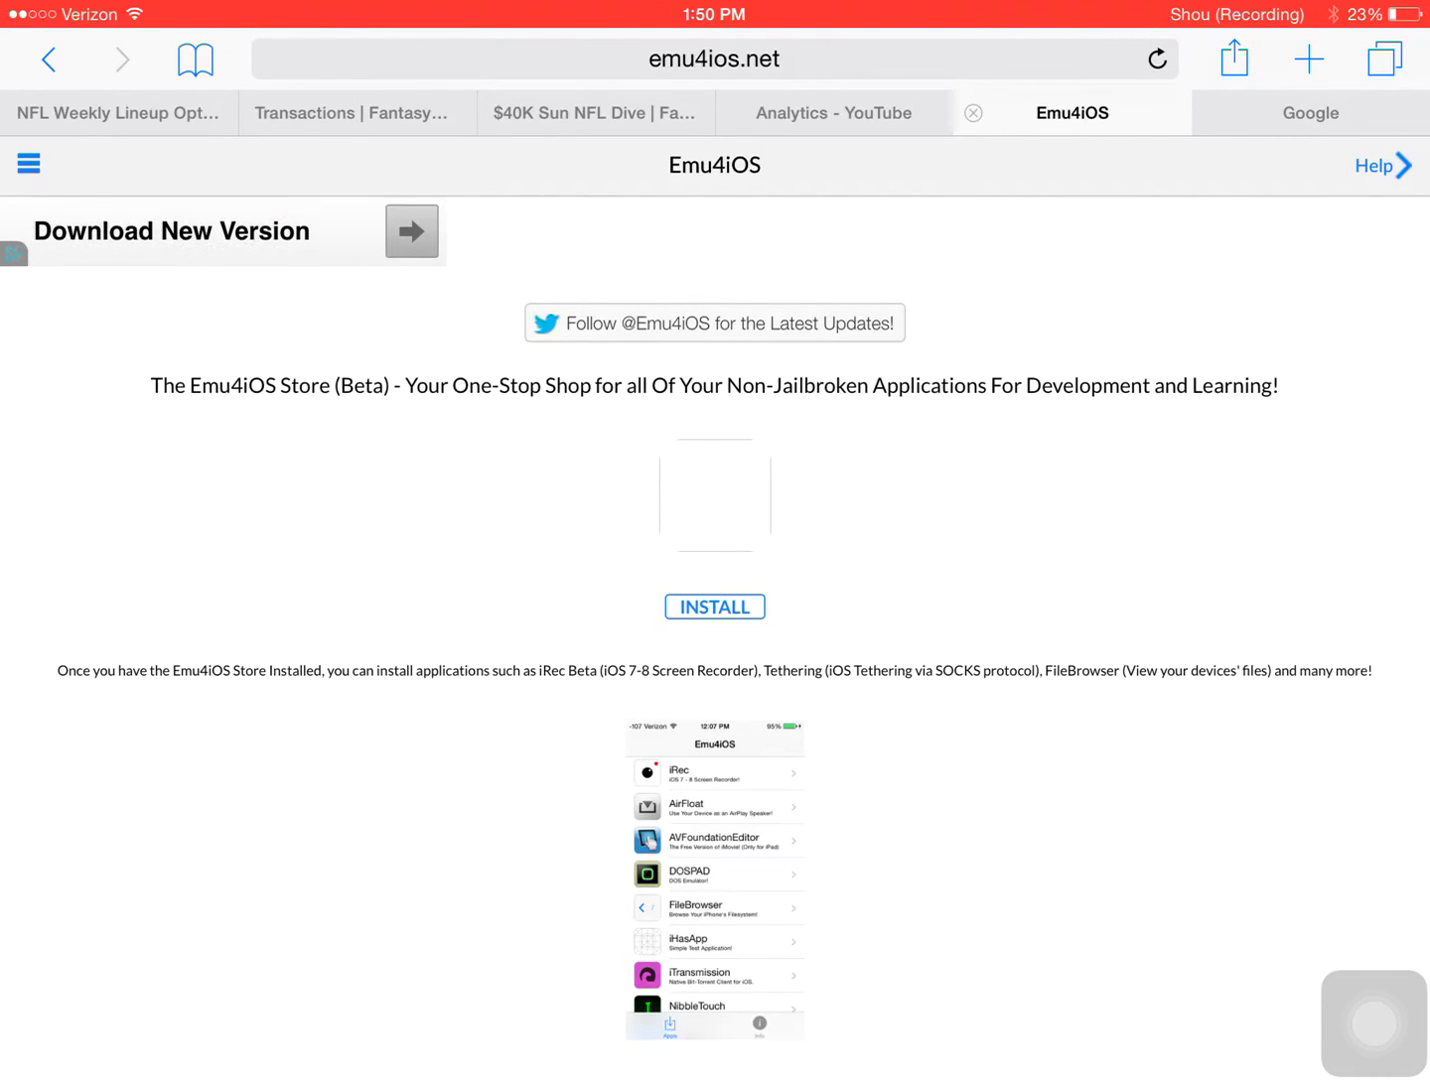
pyautogui.scroll(-10, 715, 600)
pyautogui.scroll(10, 716, 600)
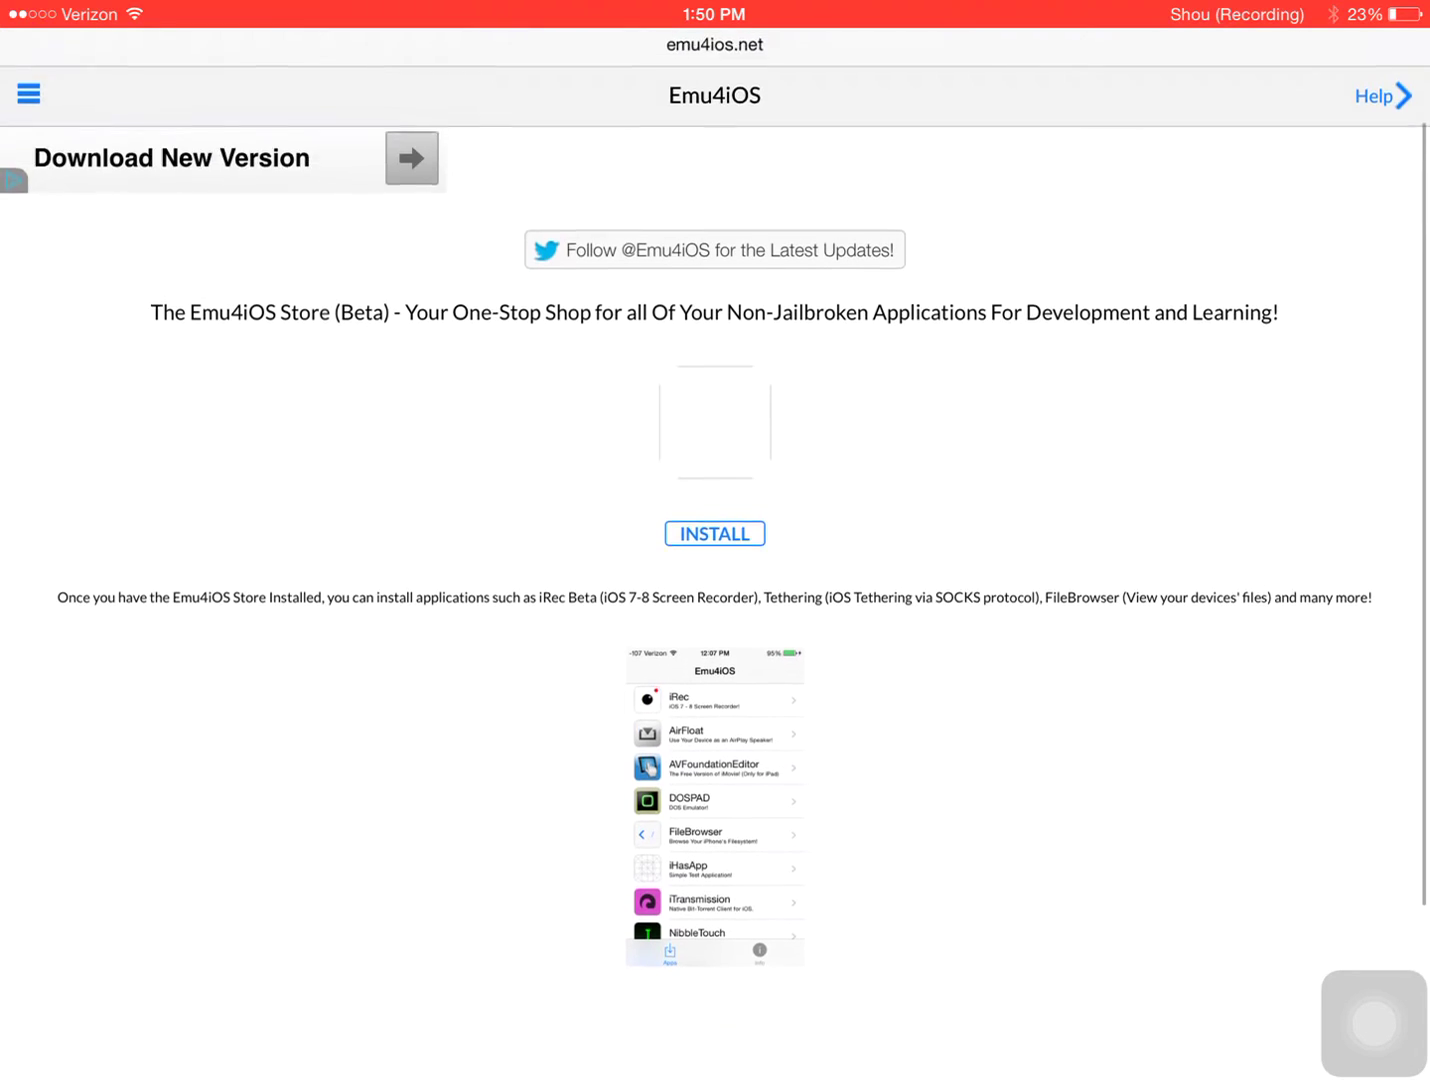
pyautogui.scroll(-1, 715, 600)
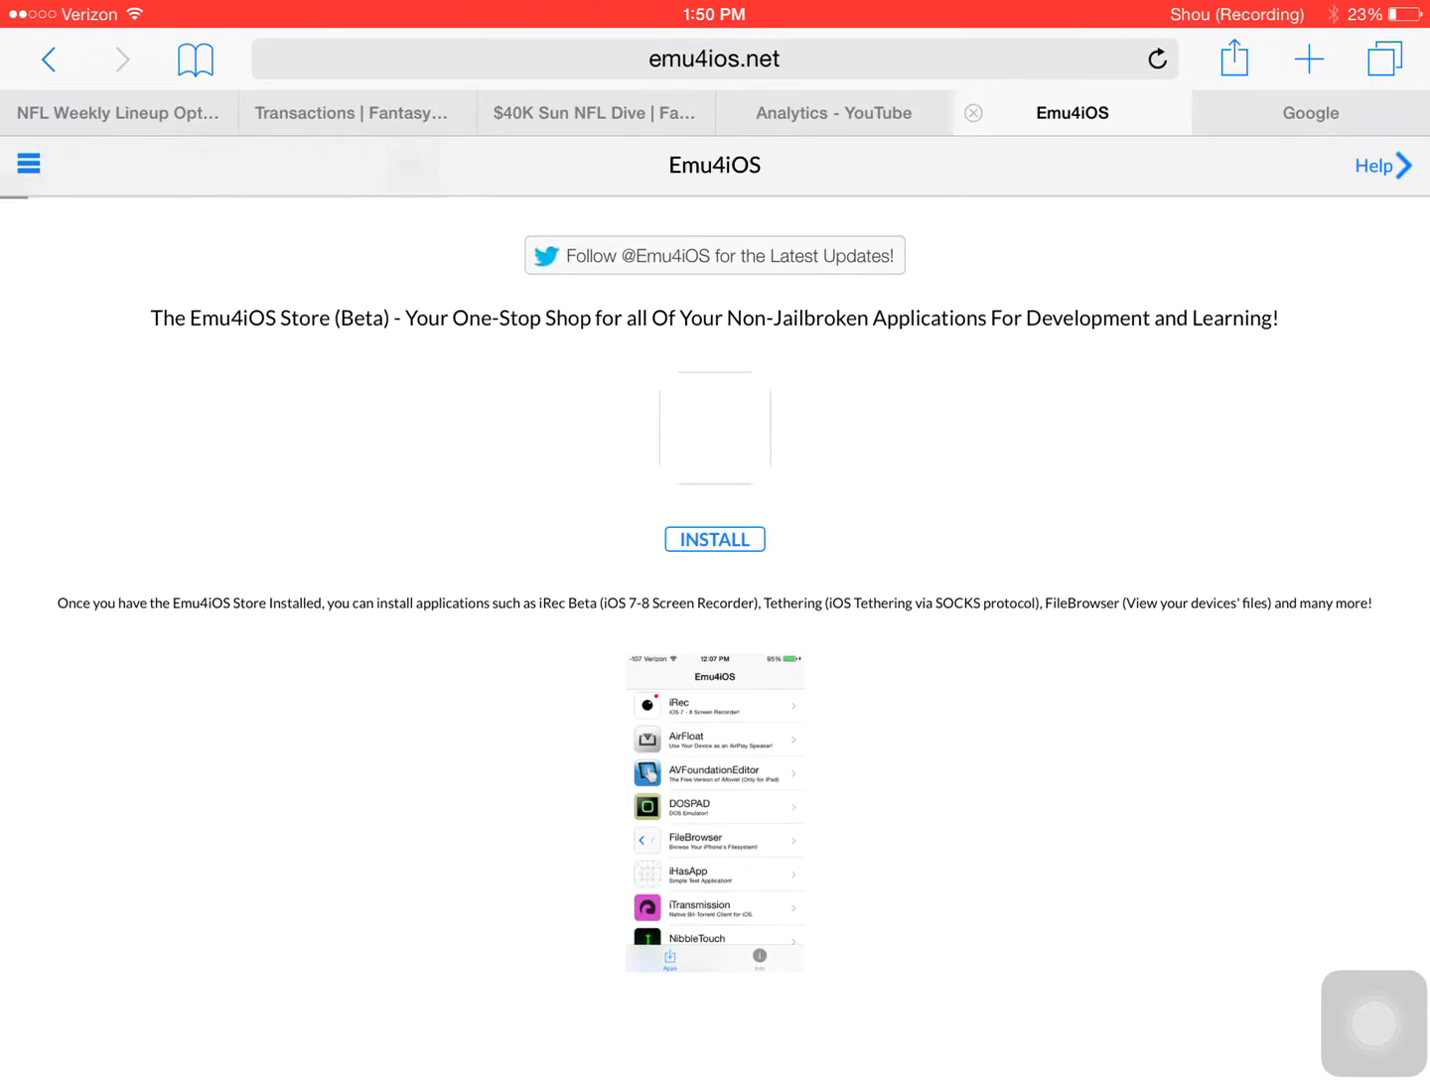
pyautogui.press('super')
pyautogui.moveTo(1000, 500); pyautogui.dragTo(301, 500)
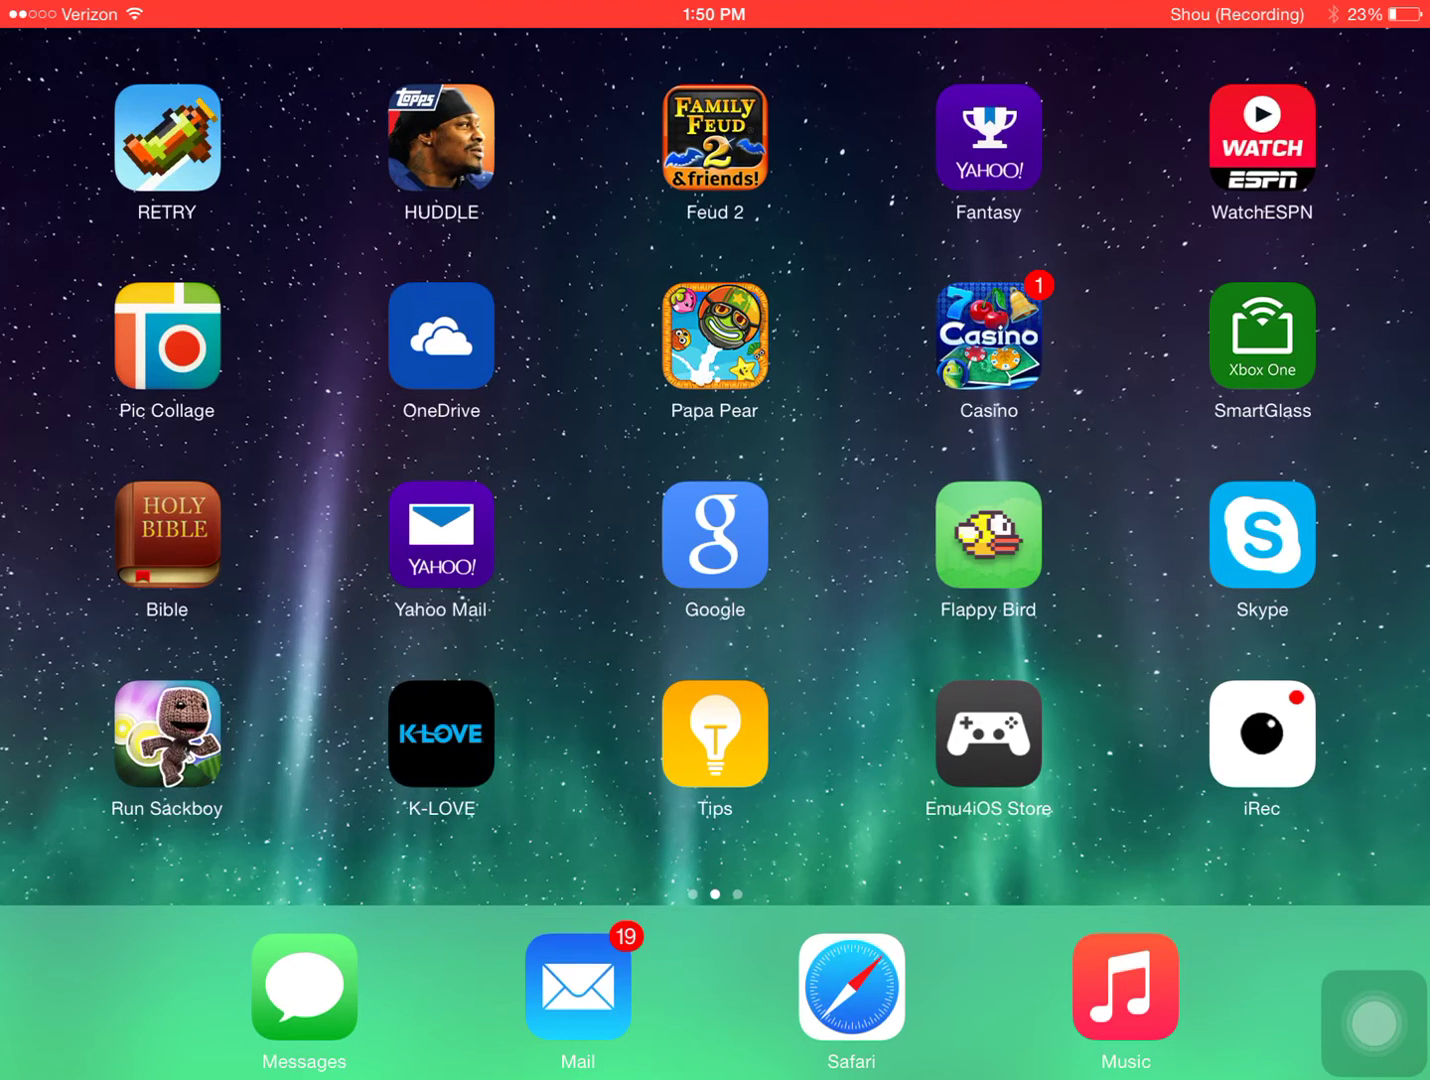
pyautogui.click(988, 736)
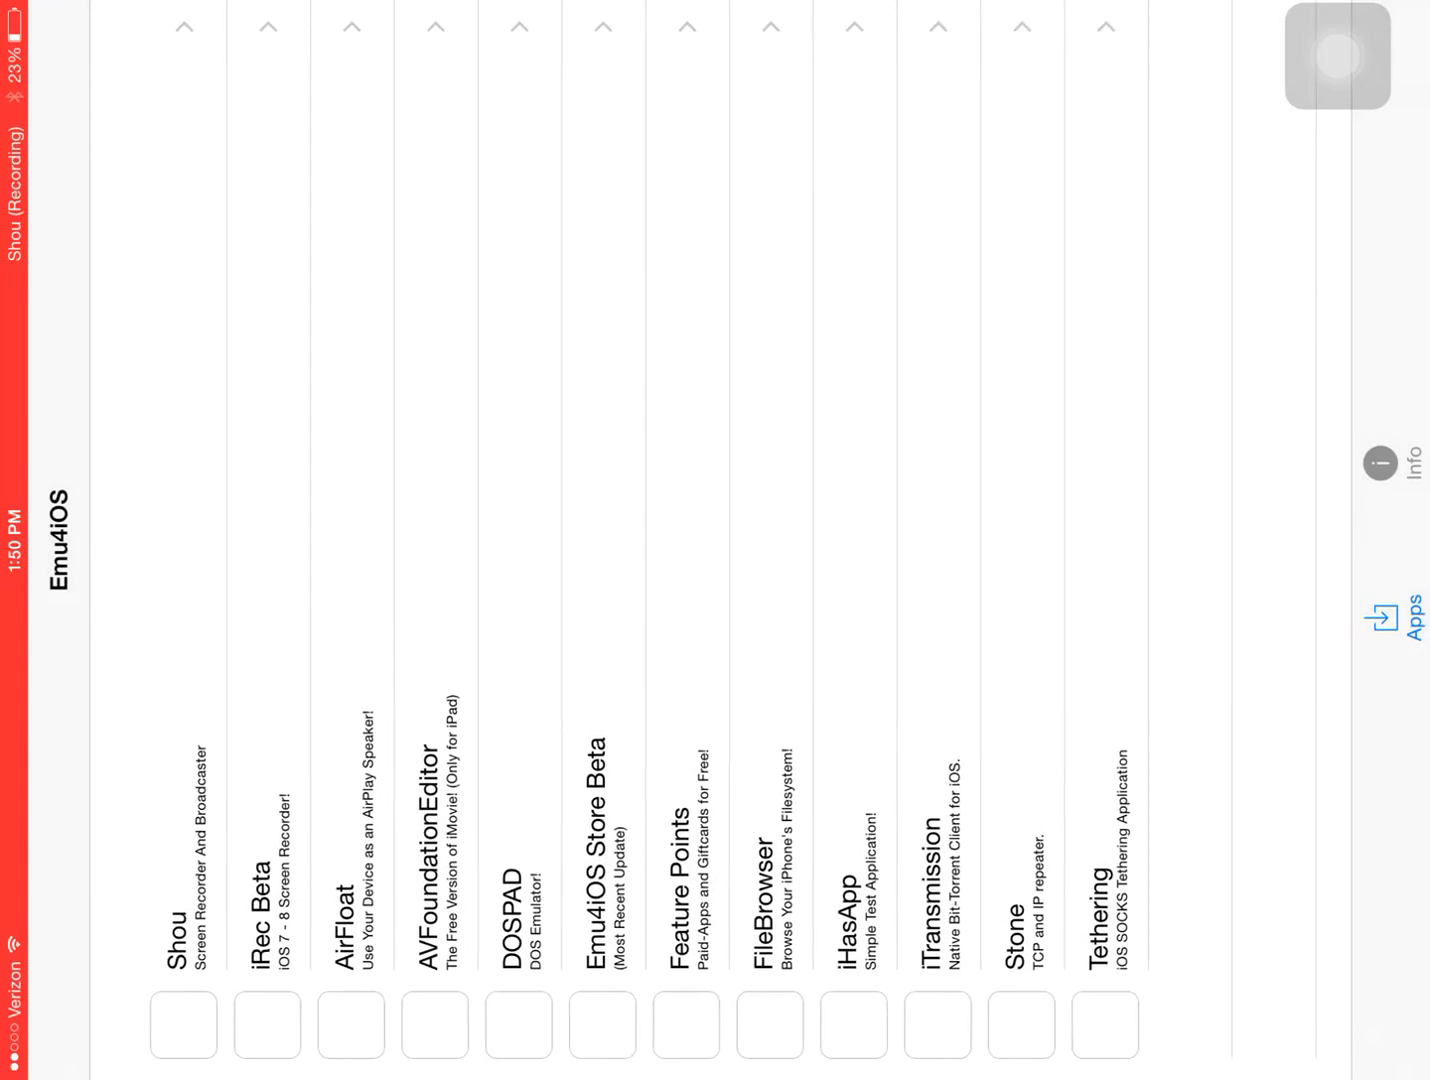
pyautogui.scroll(-2, 701, 501)
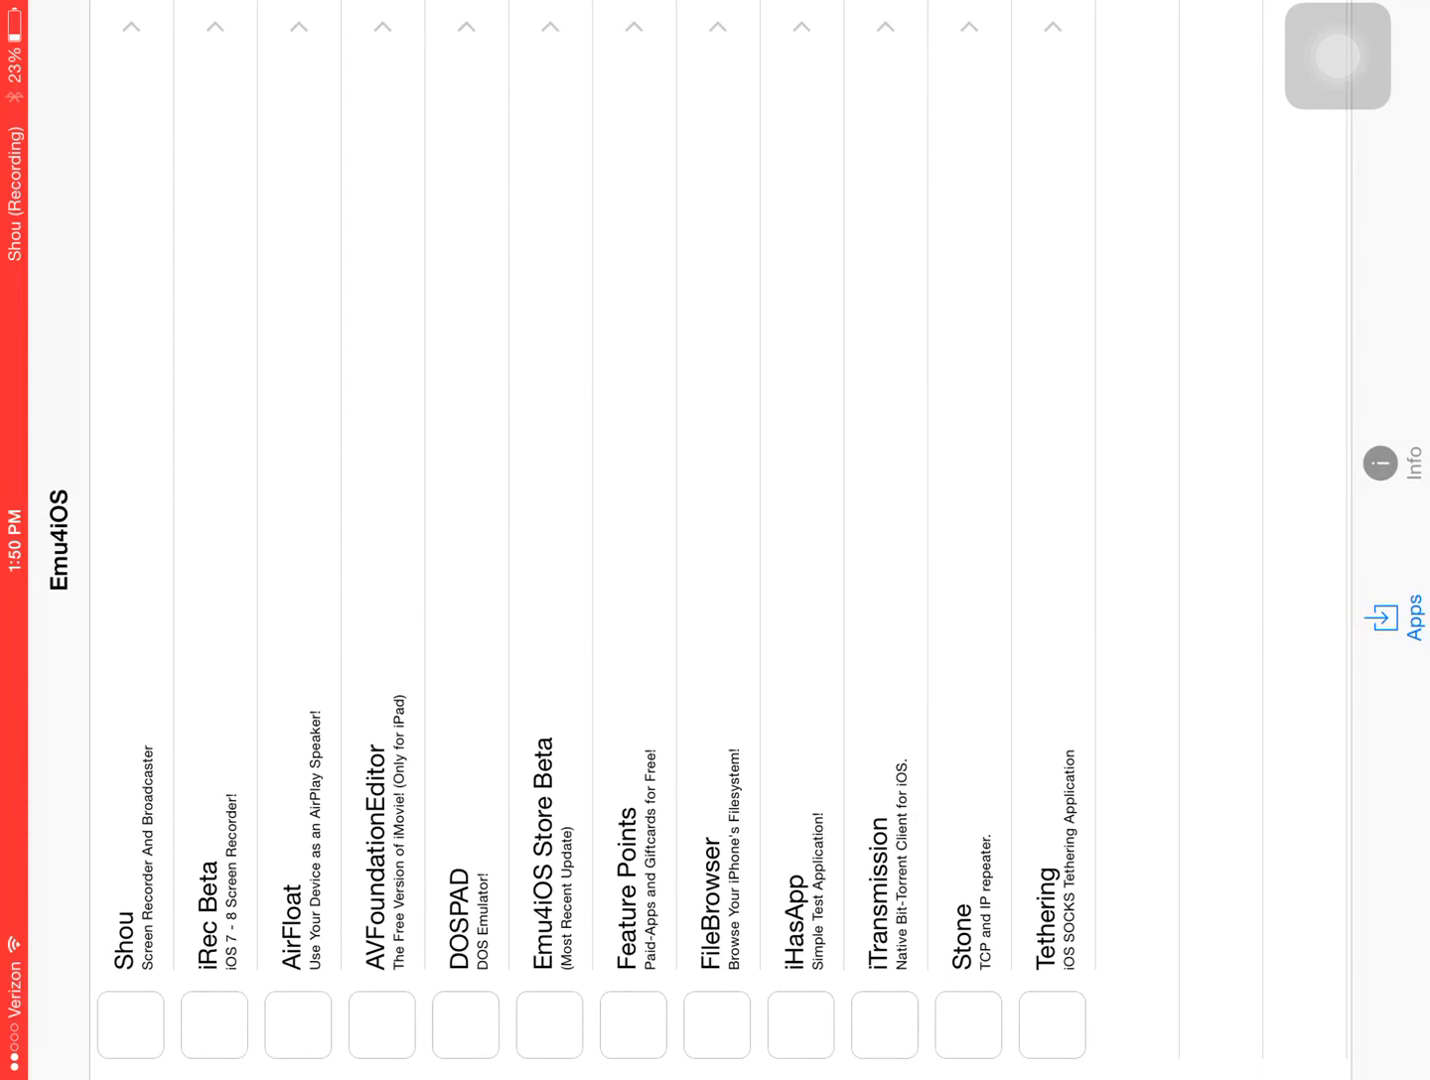
pyautogui.press('super')
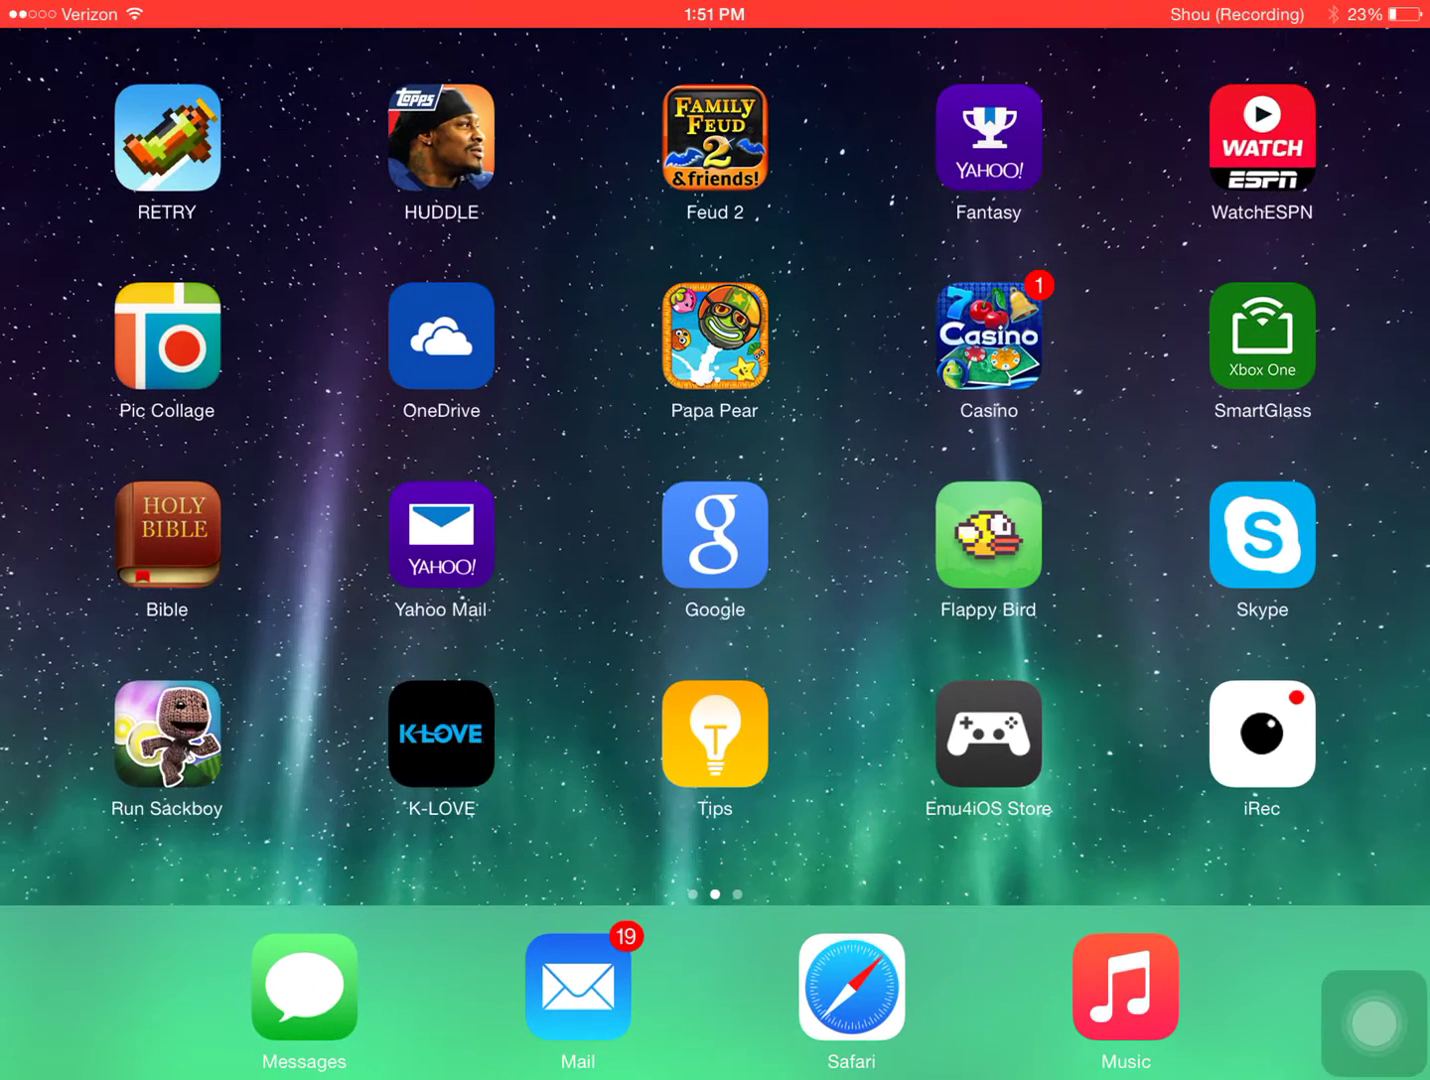
# Check that AssistiveTouch is On under General > Accessibility, then return home.
pyautogui.hscroll(5, 715, 450)
pyautogui.hscroll(-5, 715, 451)
pyautogui.hscroll(-5, 715, 450)
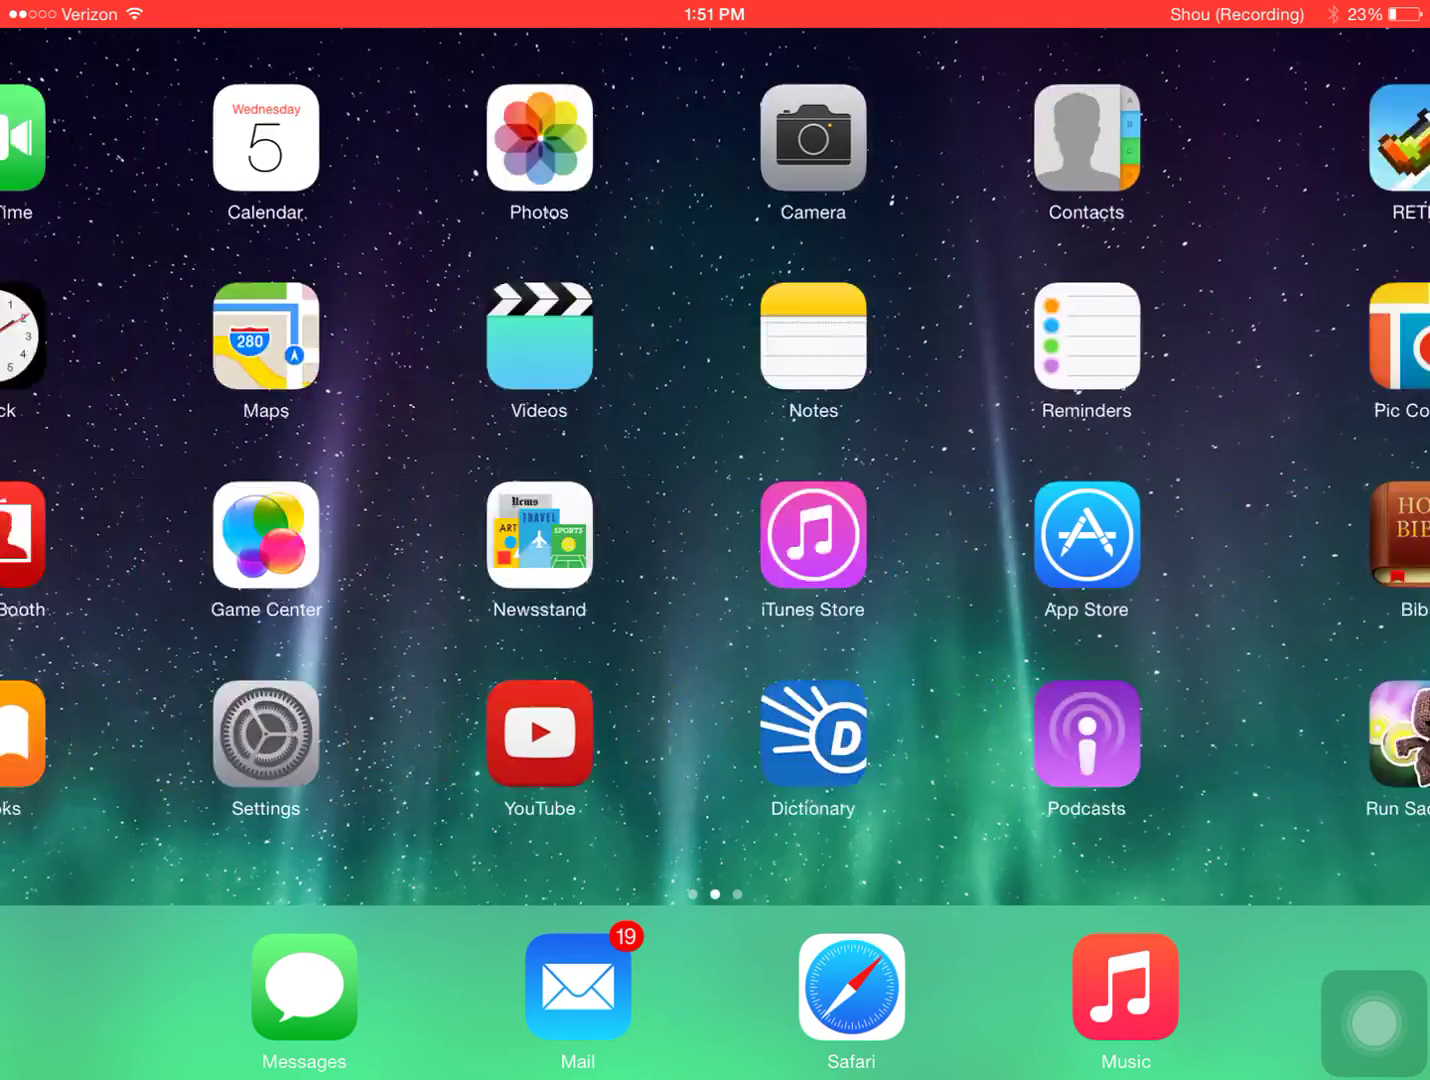
pyautogui.hscroll(2, 715, 450)
pyautogui.hscroll(-5, 715, 450)
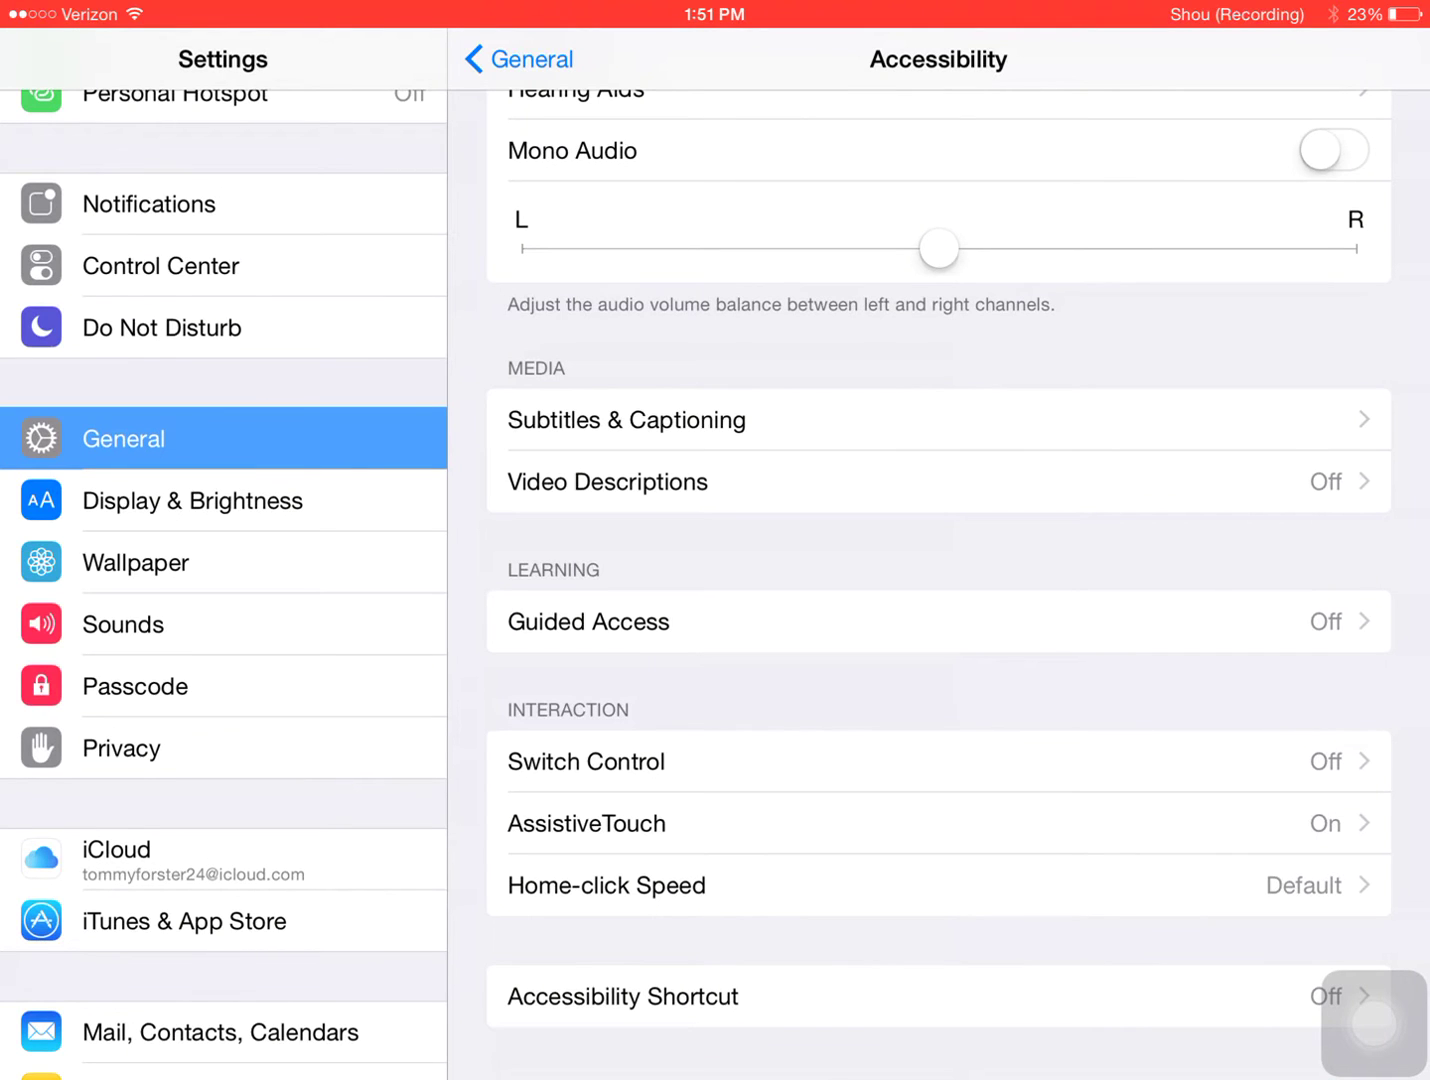
pyautogui.scroll(-2, 939, 556)
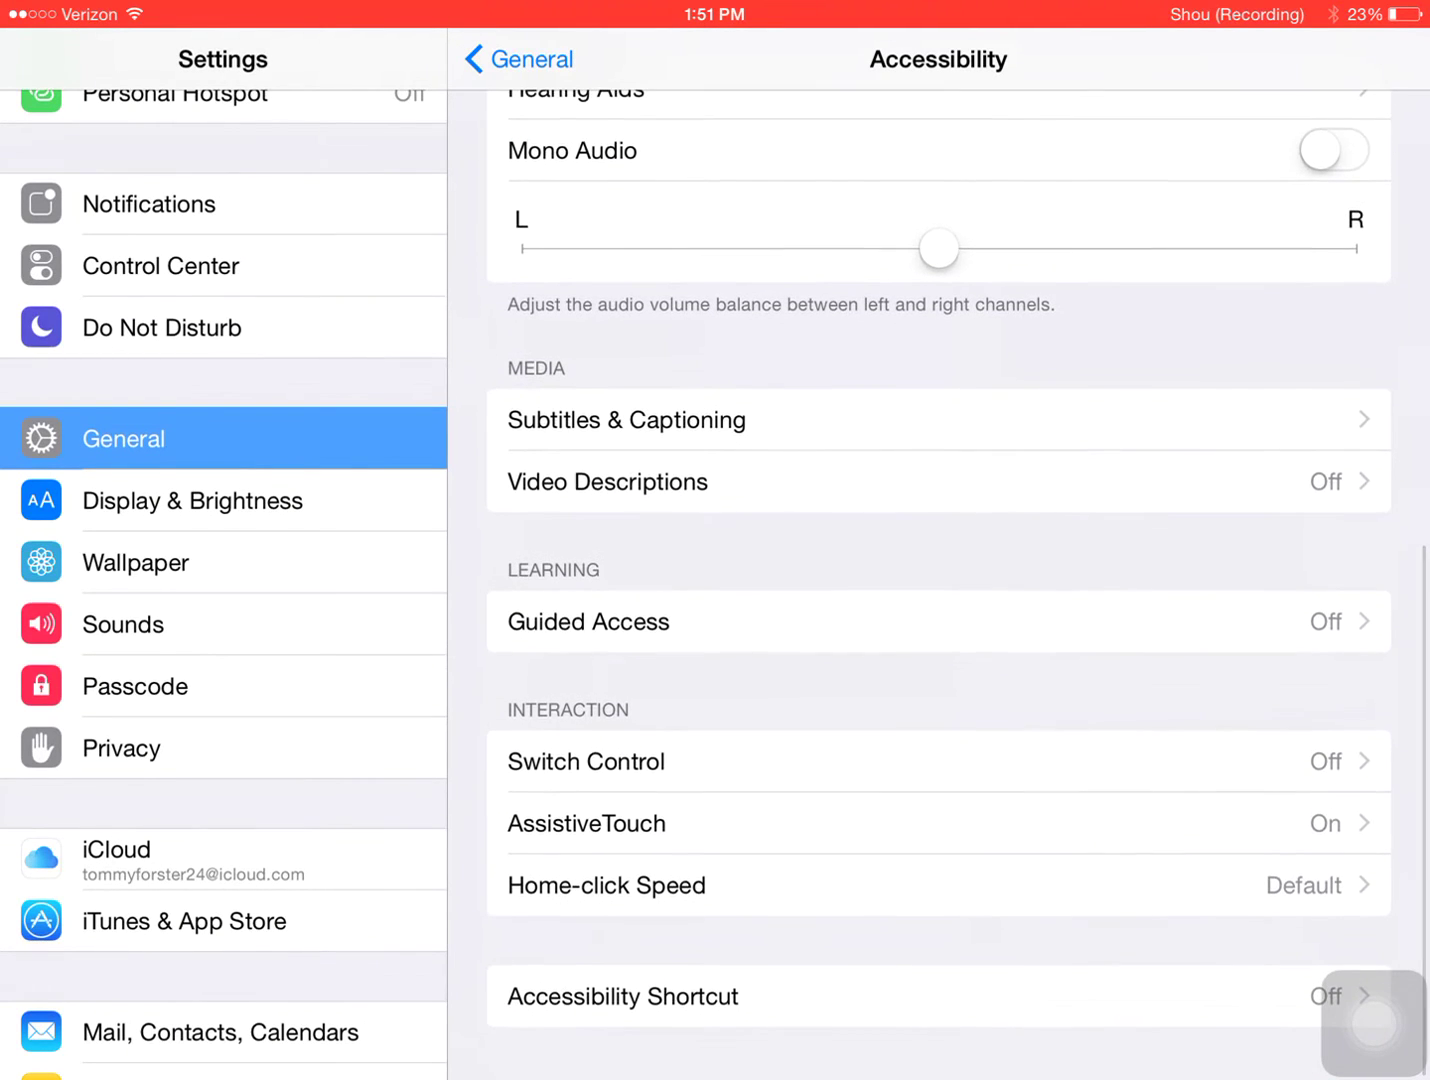
pyautogui.click(519, 60)
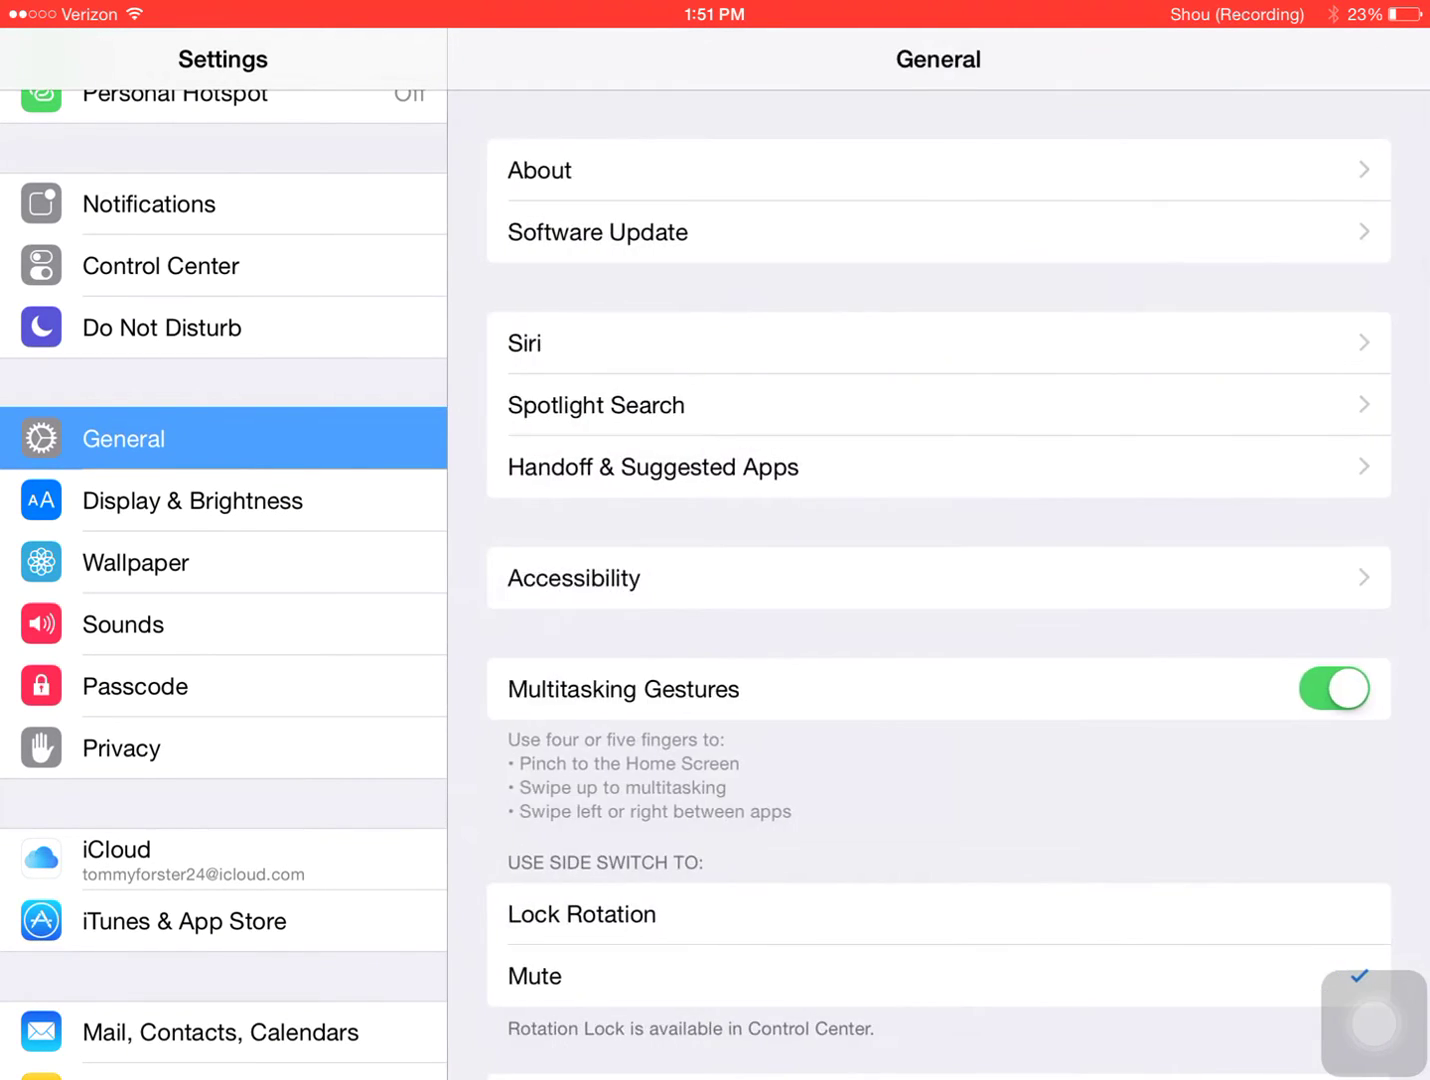
pyautogui.click(576, 578)
pyautogui.scroll(-10, 938, 556)
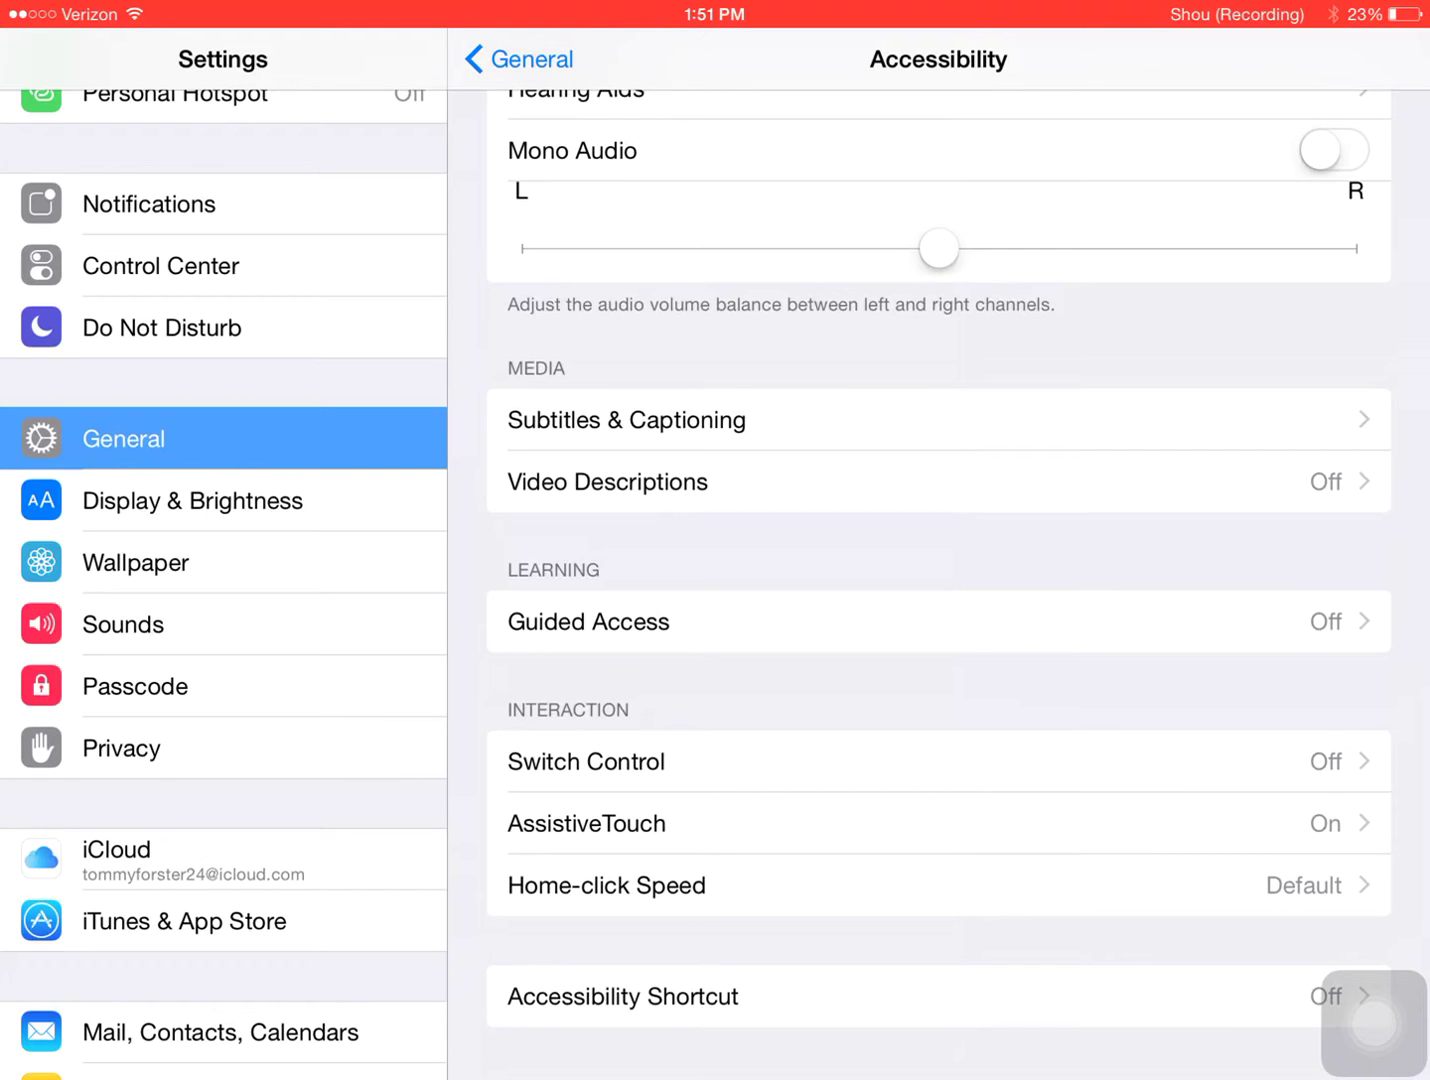
pyautogui.press('super')
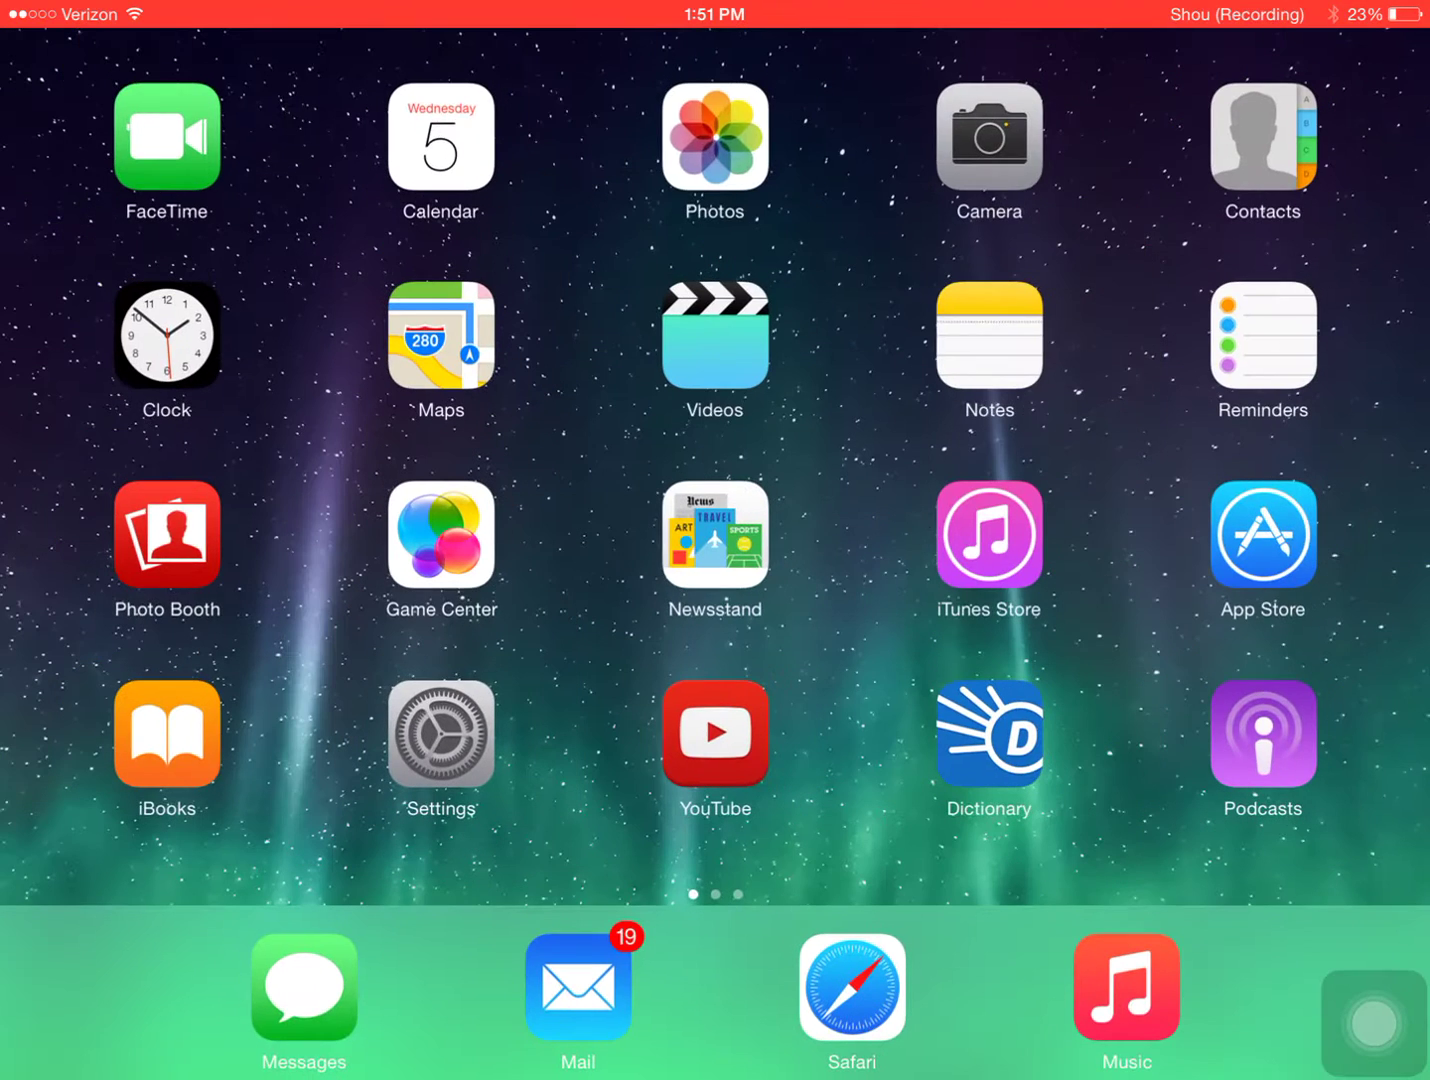
# Open Shou from its home page, then return home while it keeps recording.
pyautogui.moveTo(1000, 501); pyautogui.dragTo(400, 501)
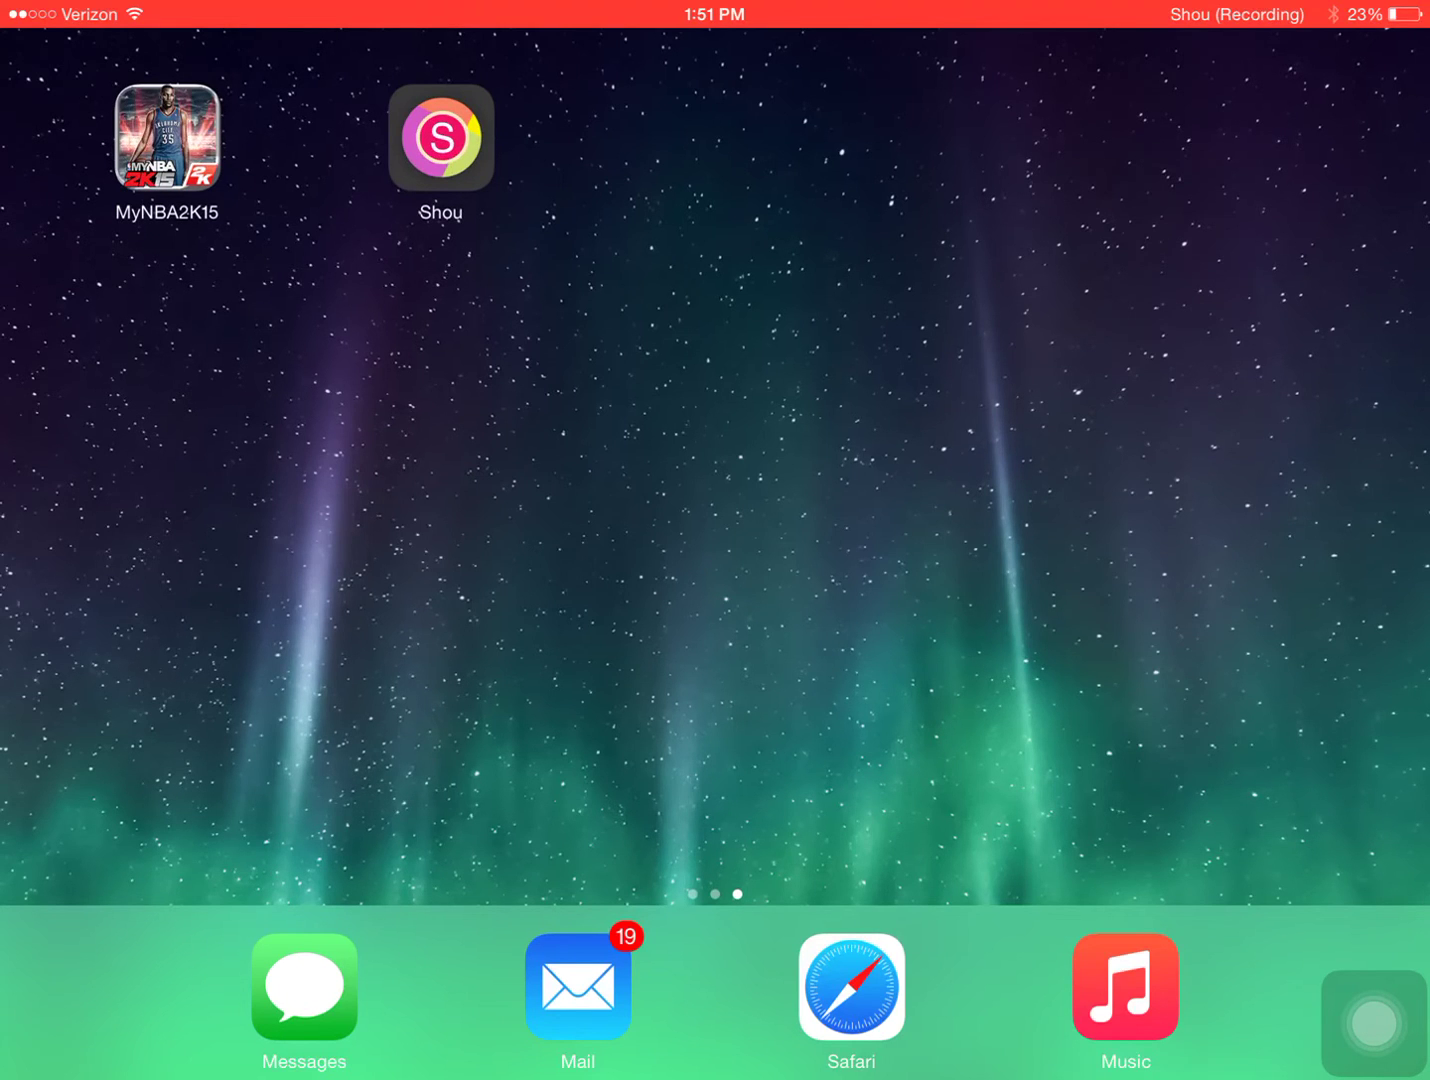
pyautogui.click(441, 137)
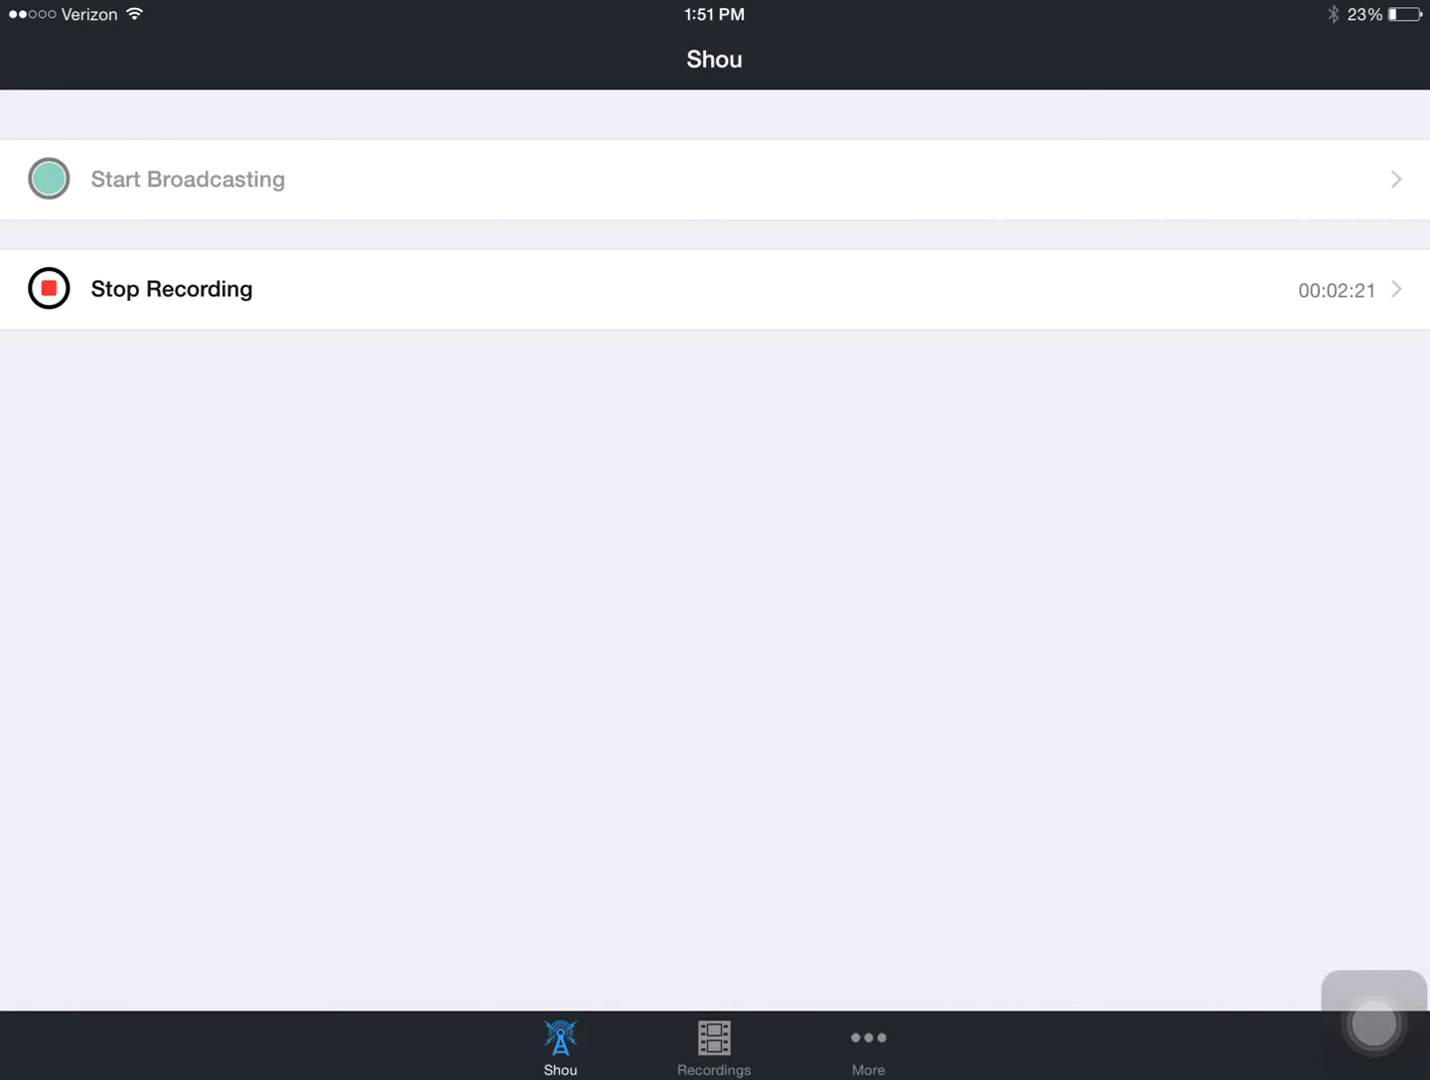
pyautogui.press('super')
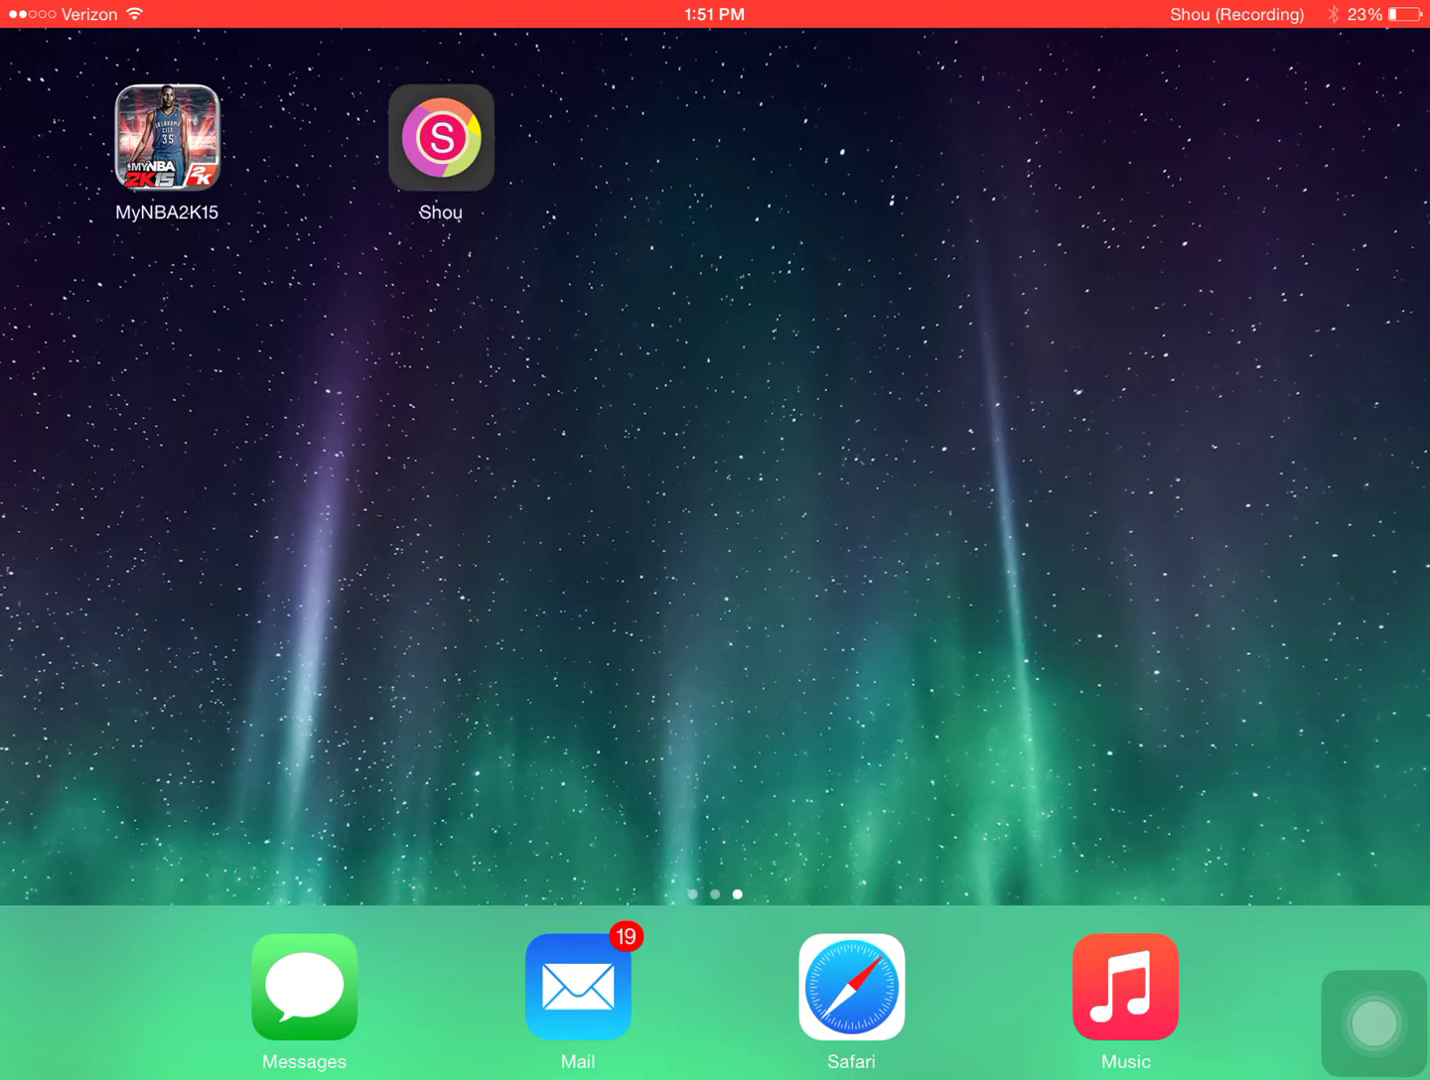
# Swipe between pages and briefly open Spotlight, ending on the MyNBA2K15 and Shou page.
pyautogui.hscroll(-5, 715, 460)
pyautogui.hscroll(-5, 715, 460)
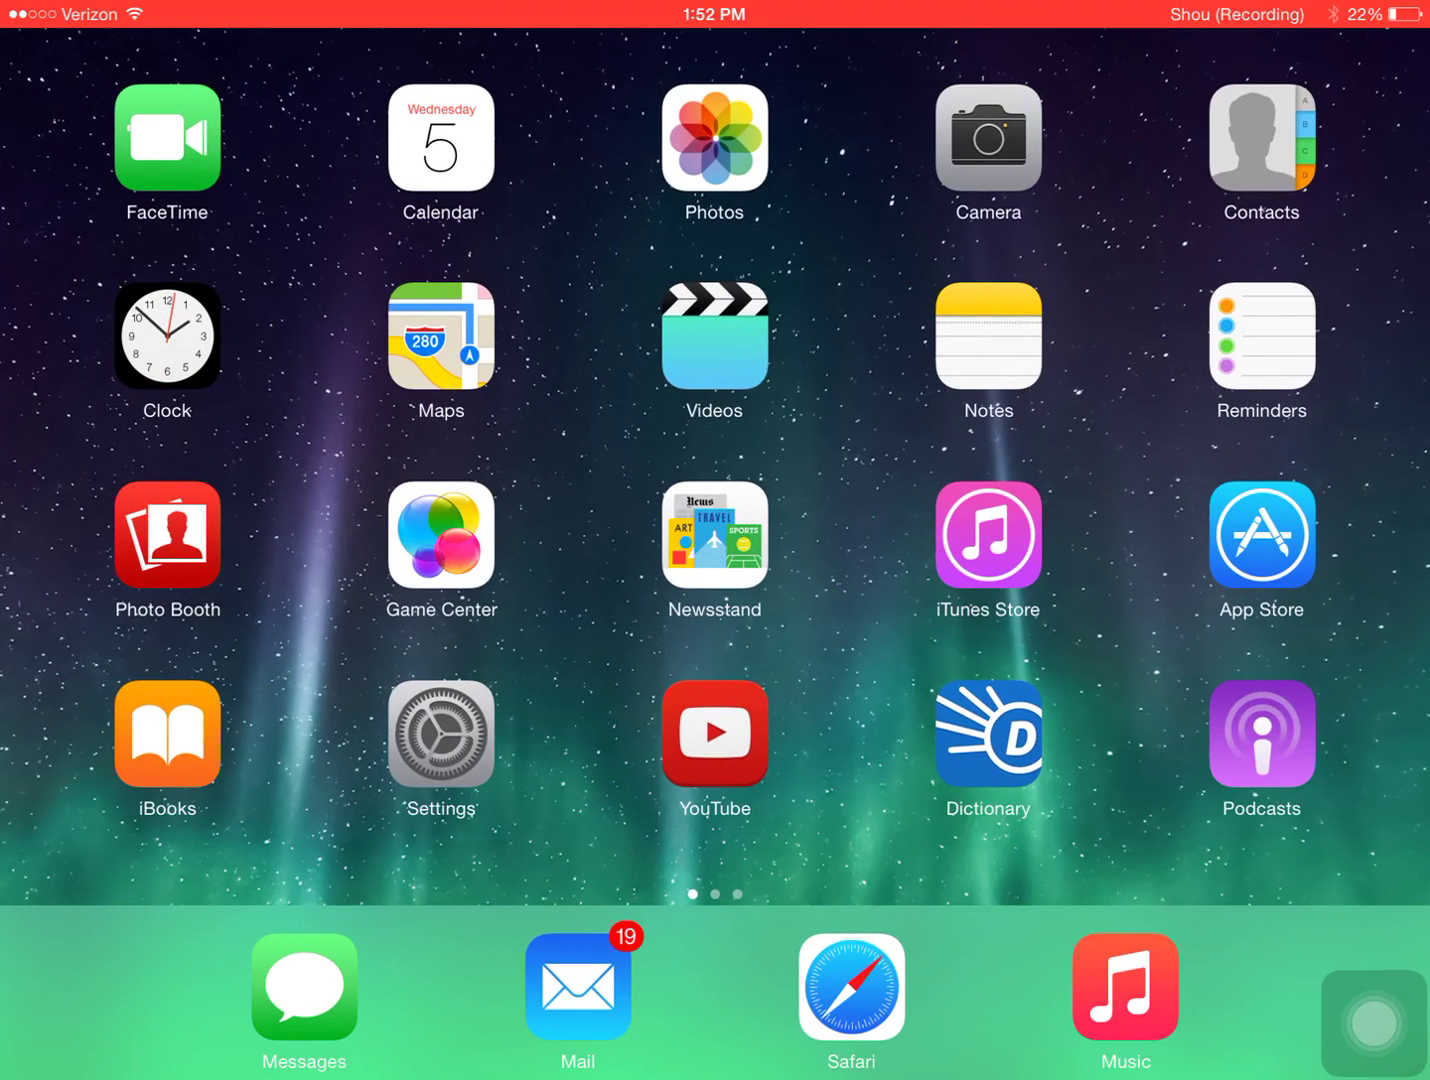
pyautogui.hscroll(5, 715, 460)
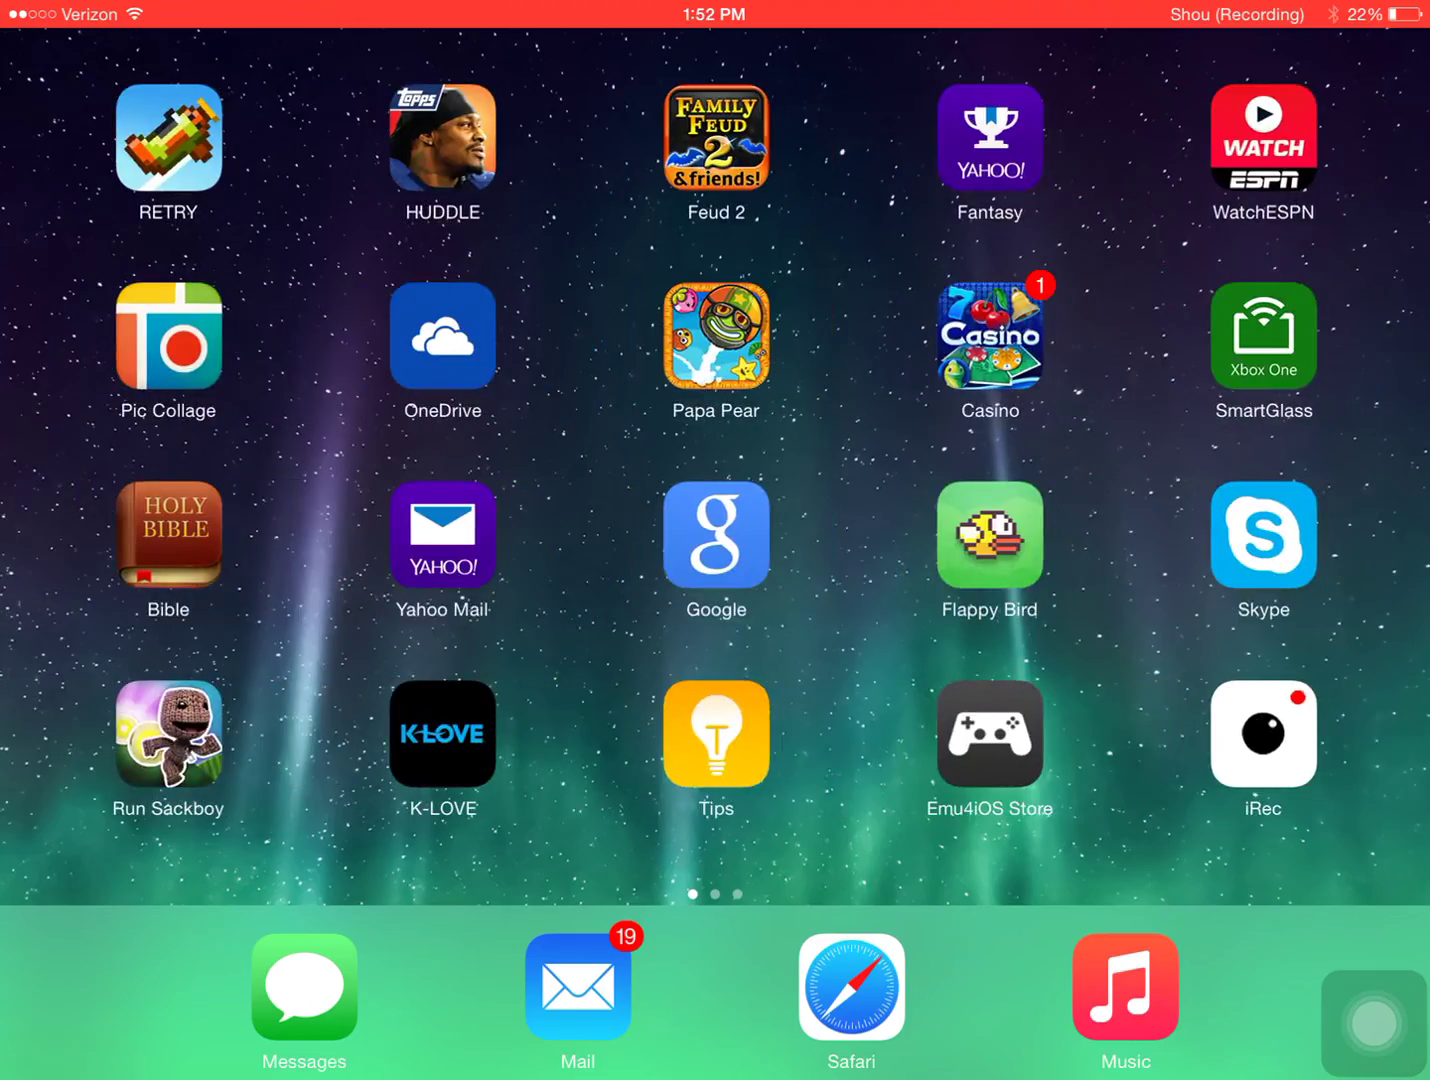
pyautogui.scroll(3, 715, 460)
pyautogui.scroll(-3, 715, 460)
pyautogui.scroll(3, 715, 460)
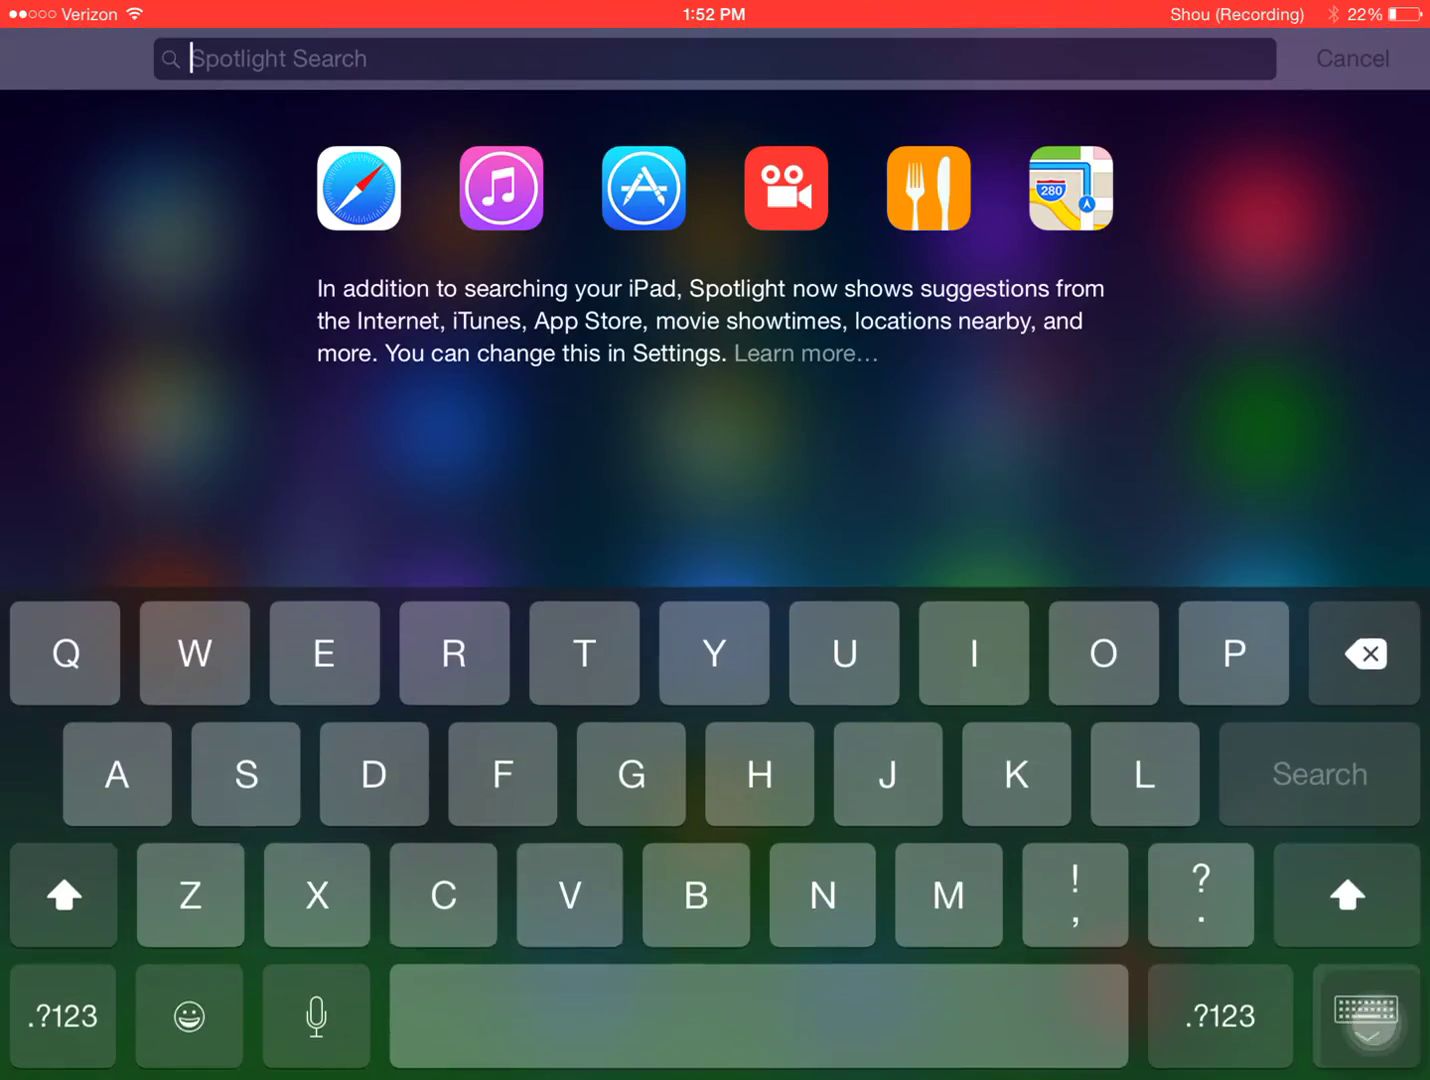
pyautogui.scroll(-3, 715, 460)
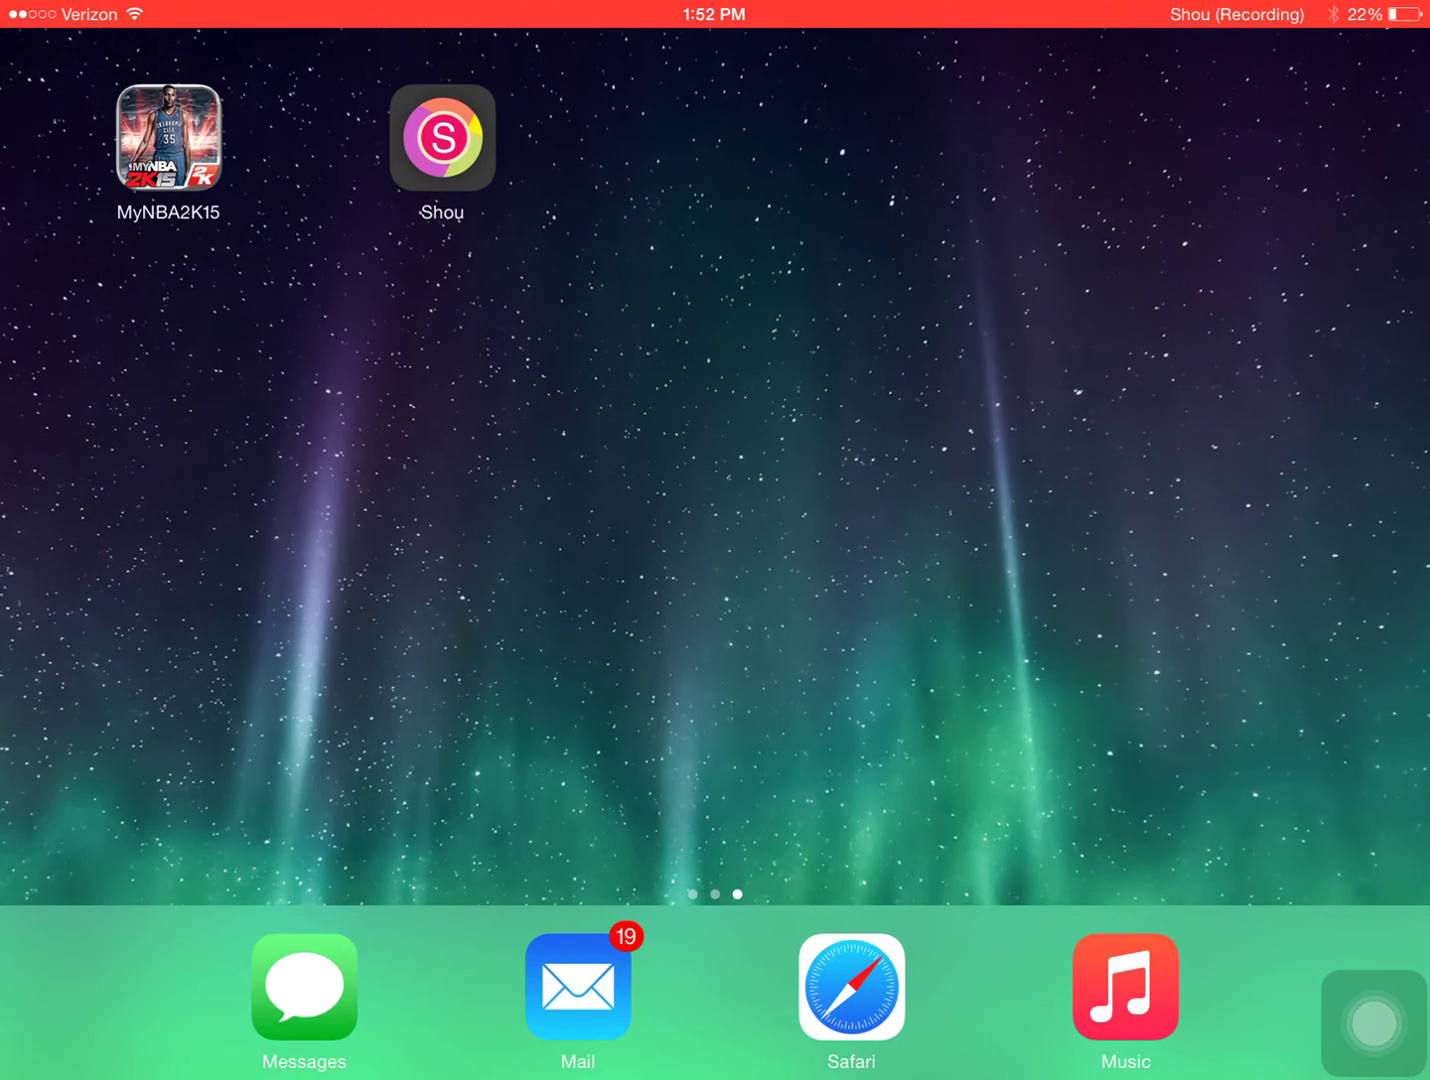
# Open Shou and view the Recordings tab before returning to its main screen.
pyautogui.click(443, 138)
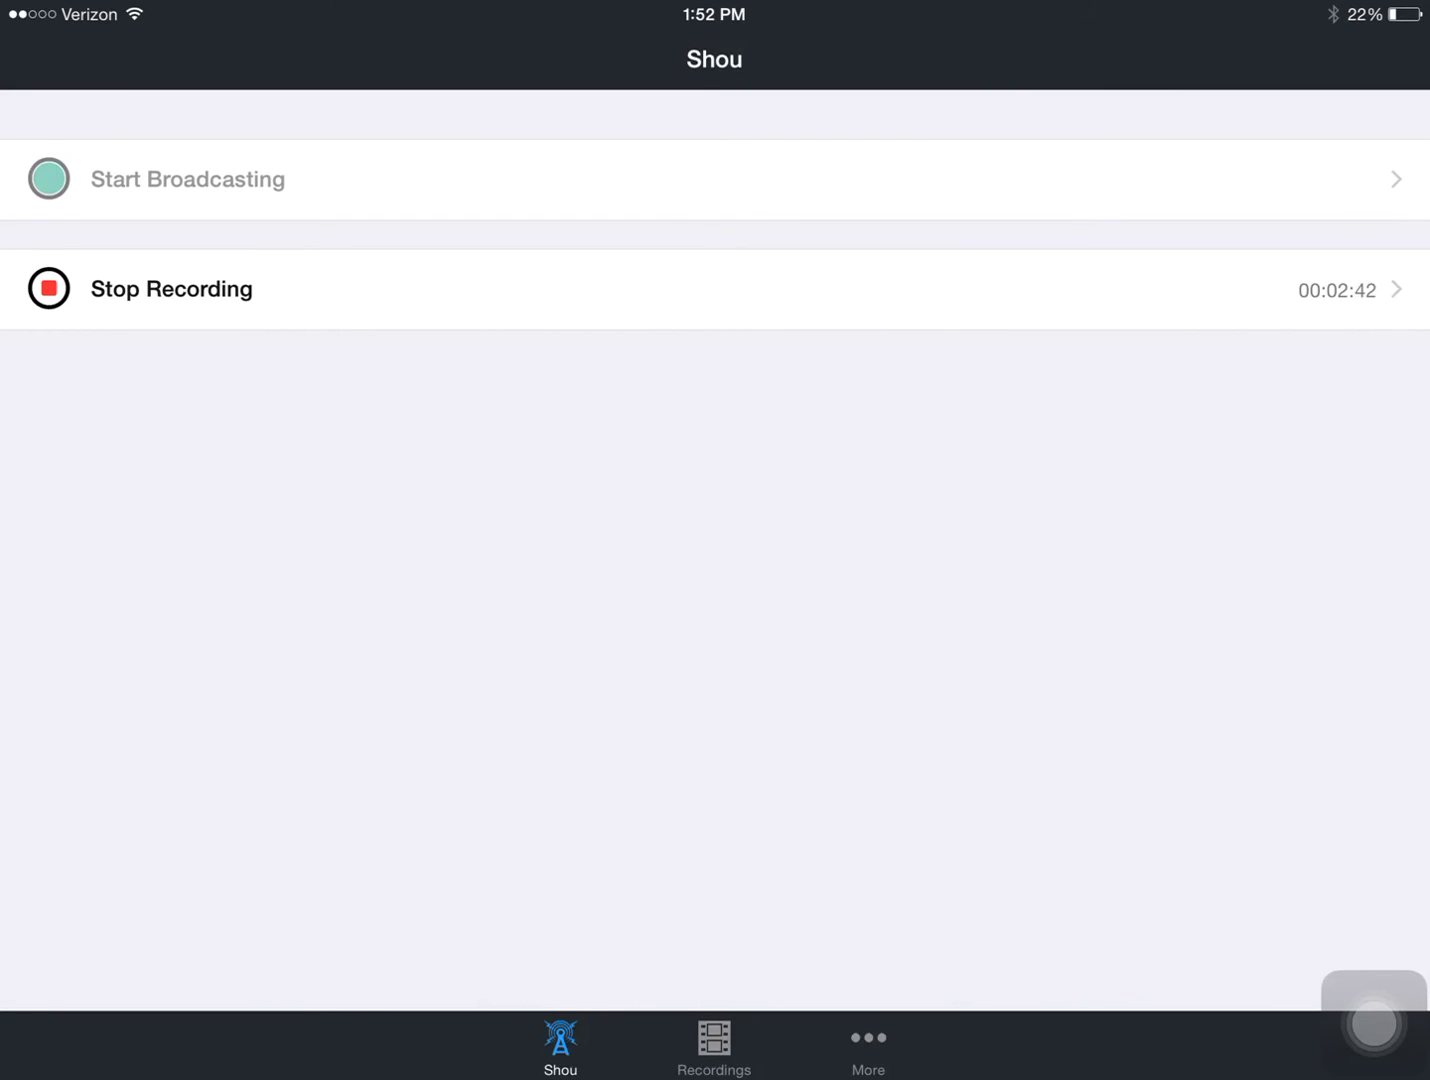
pyautogui.click(713, 1045)
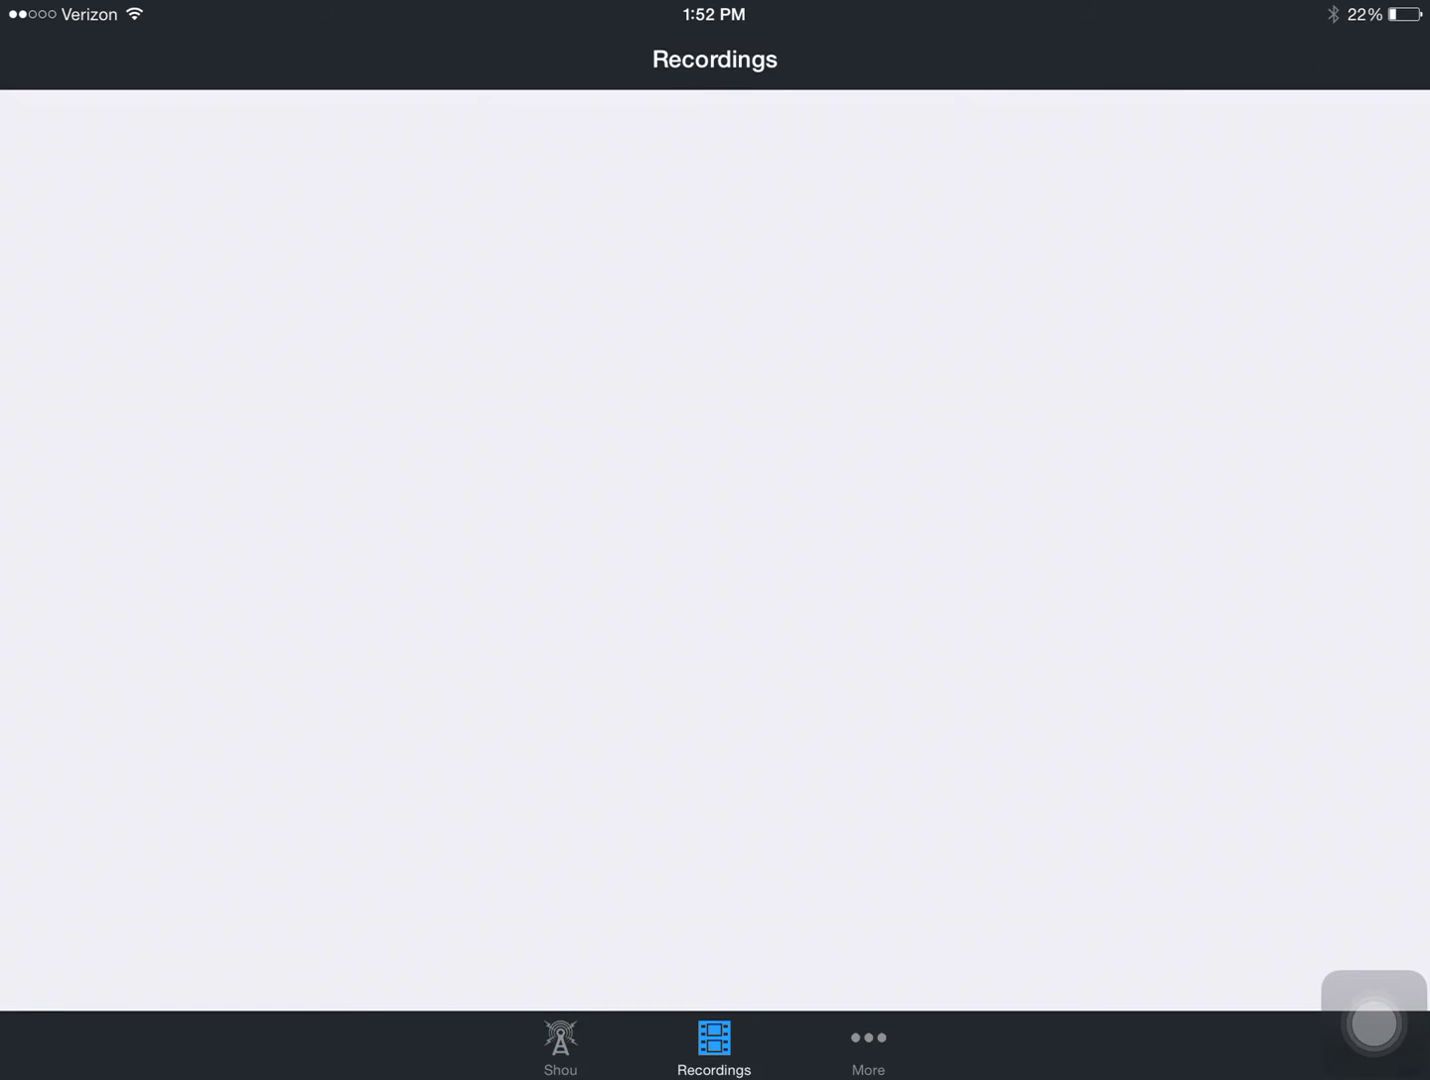
pyautogui.click(560, 1045)
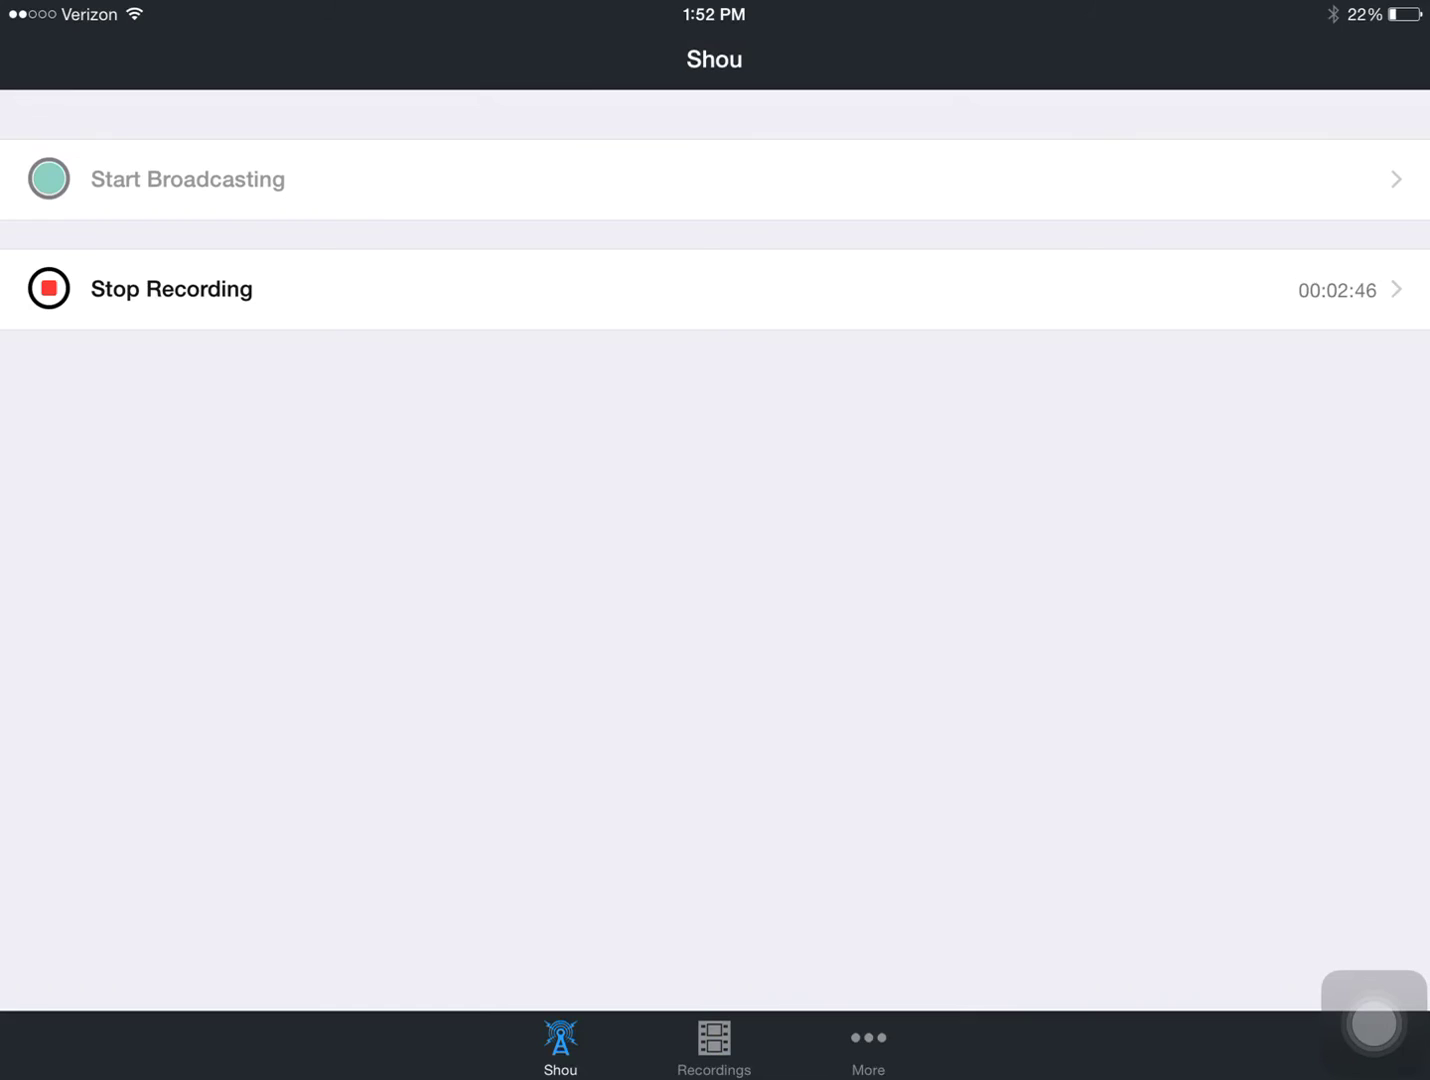
# Go home, swipe back to Shou's page and reopen Shou, still recording at about three minutes.
pyautogui.press('super')
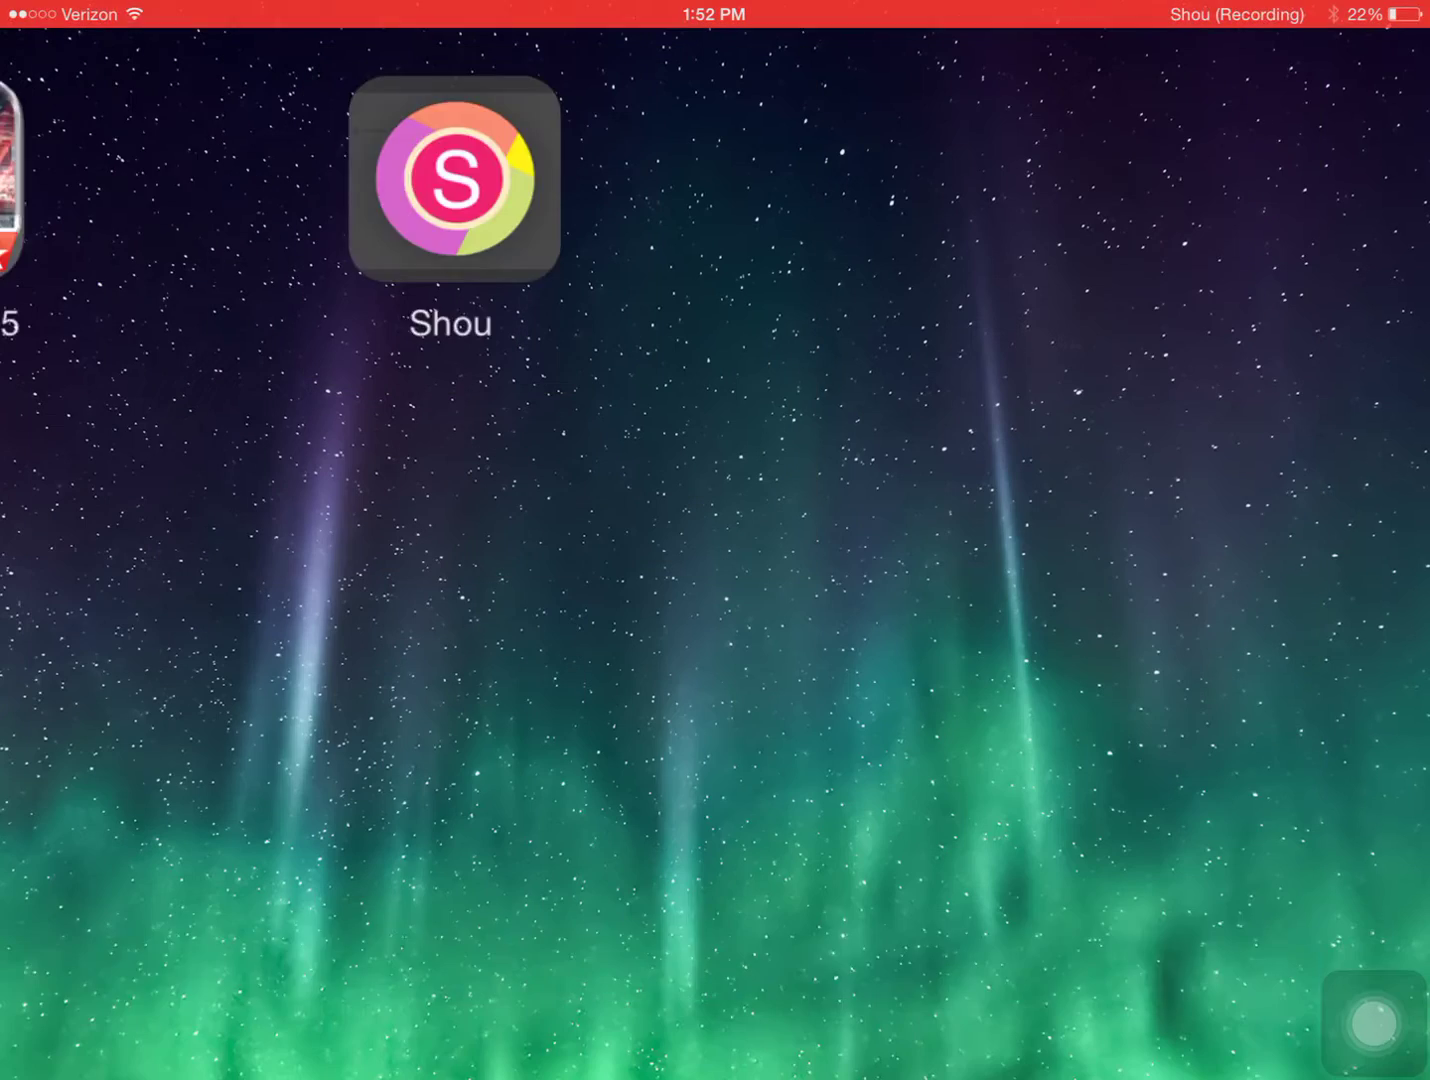
pyautogui.moveTo(401, 500); pyautogui.dragTo(1000, 500)
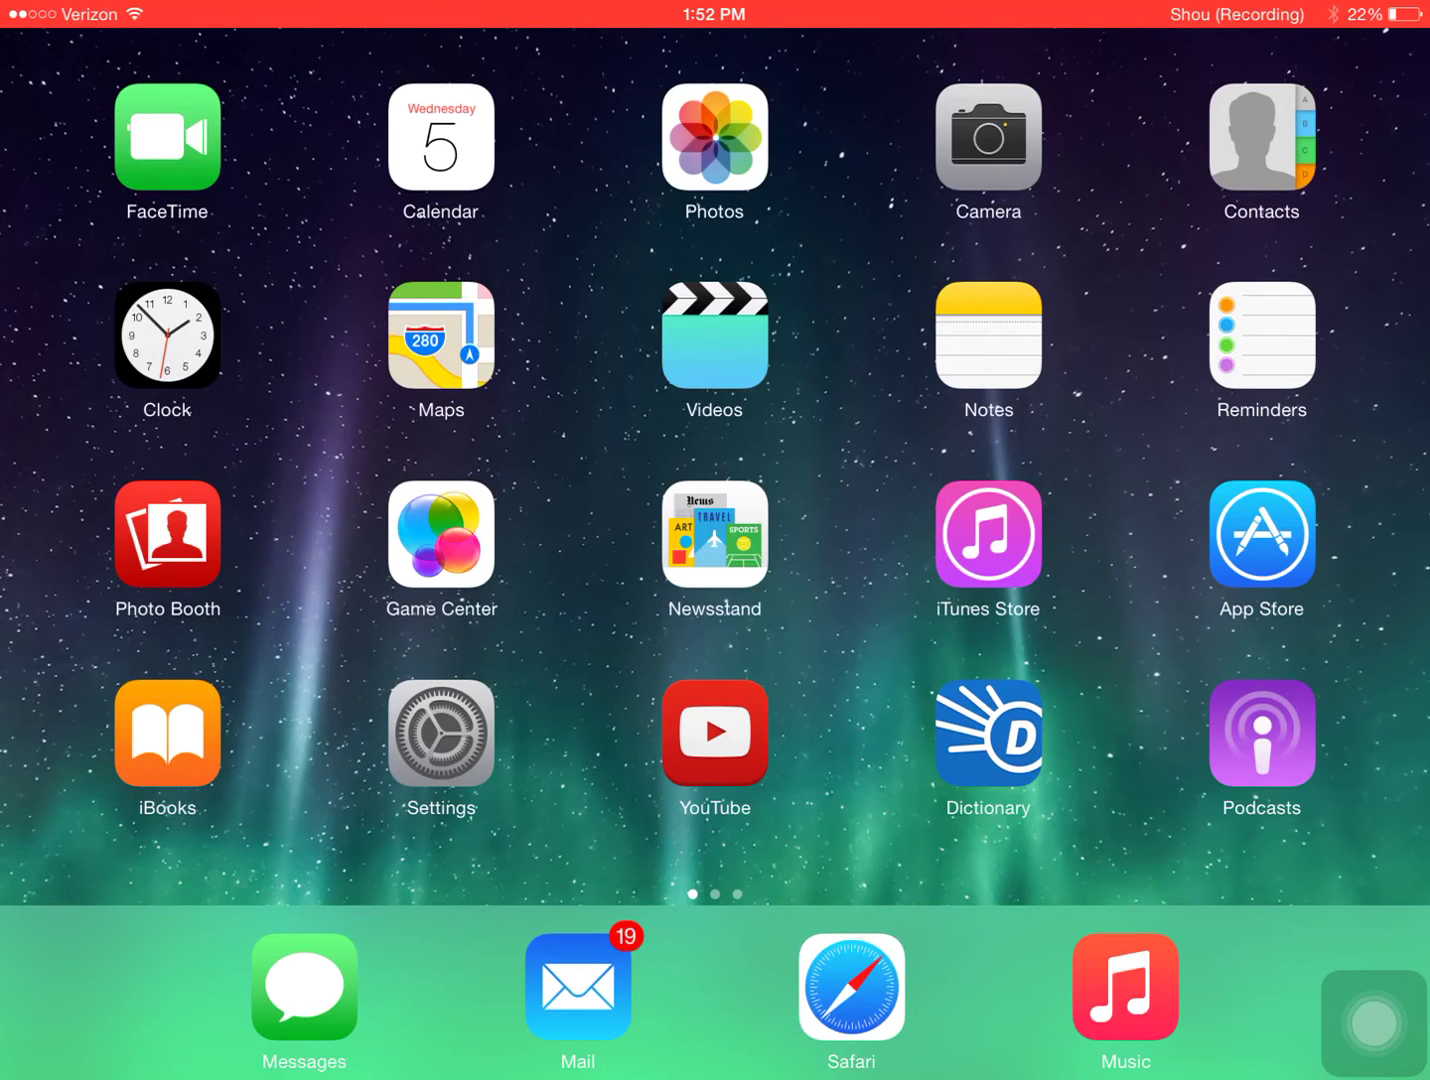
pyautogui.moveTo(715, 450); pyautogui.dragTo(672, 450)
pyautogui.moveTo(1000, 450); pyautogui.dragTo(200, 450)
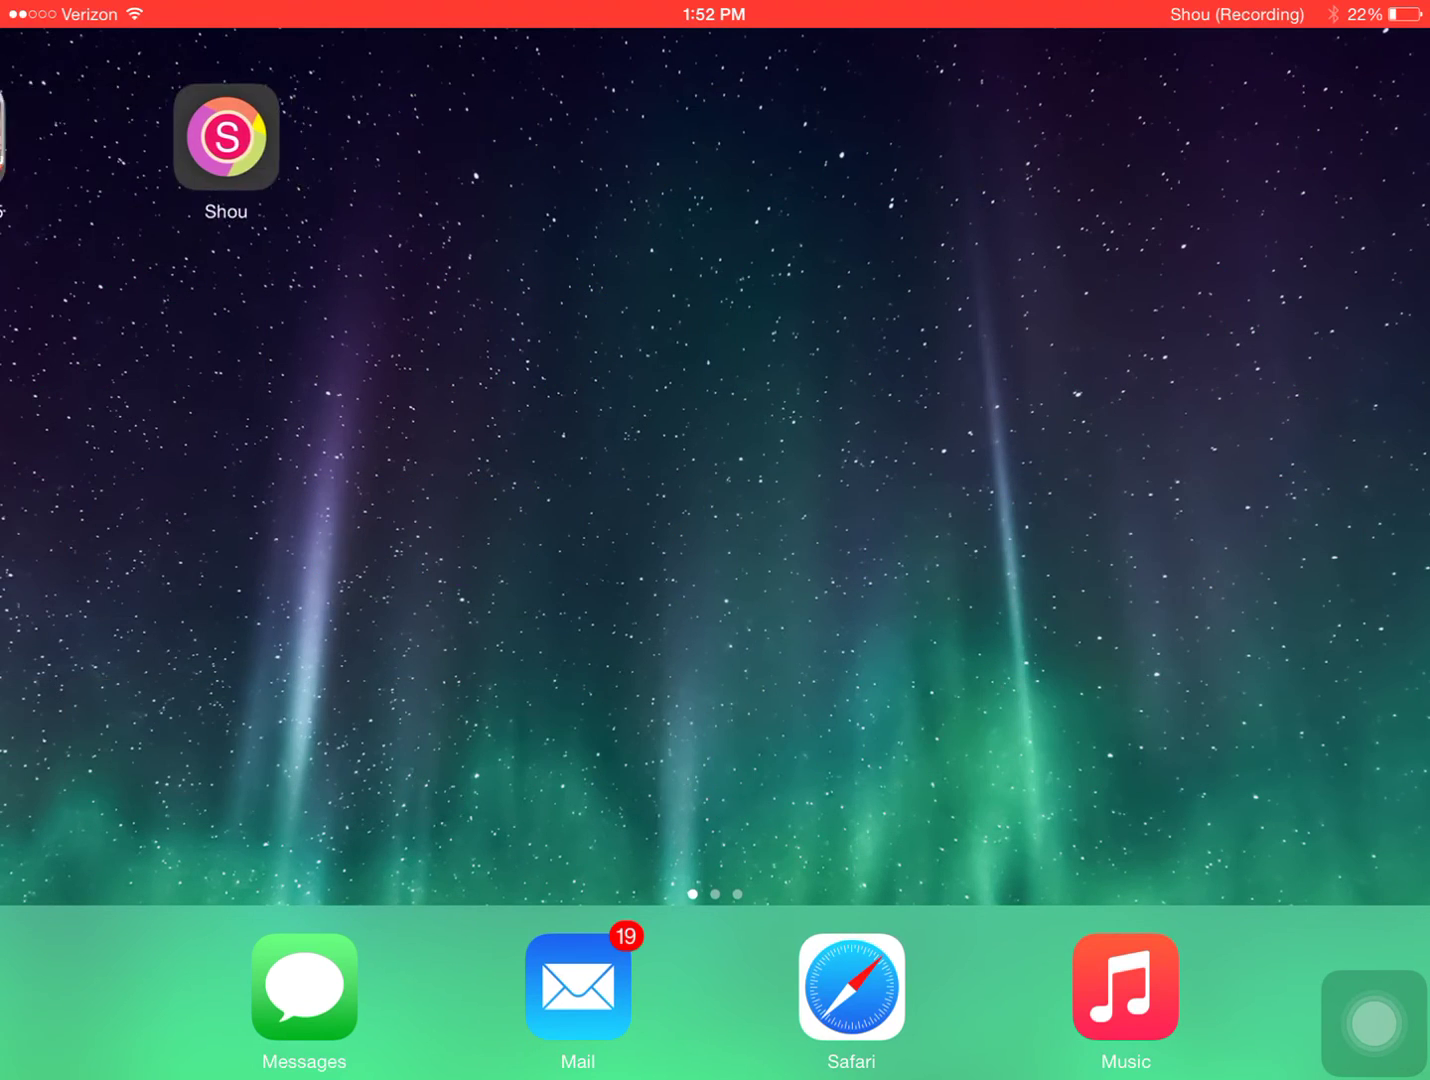
pyautogui.click(441, 134)
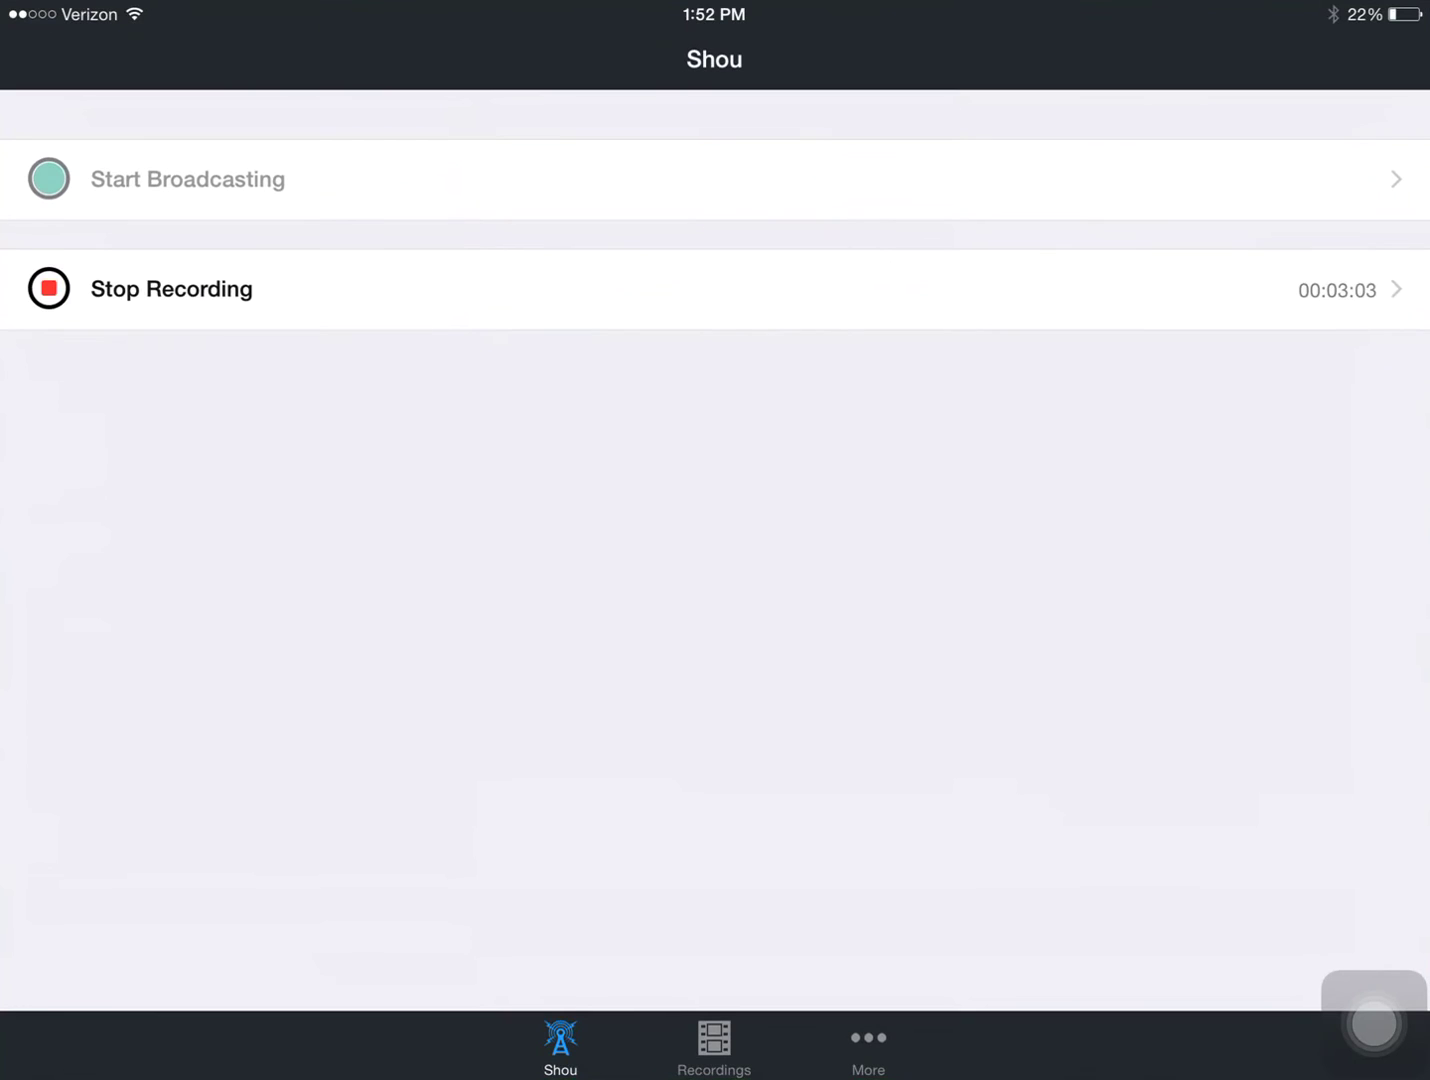